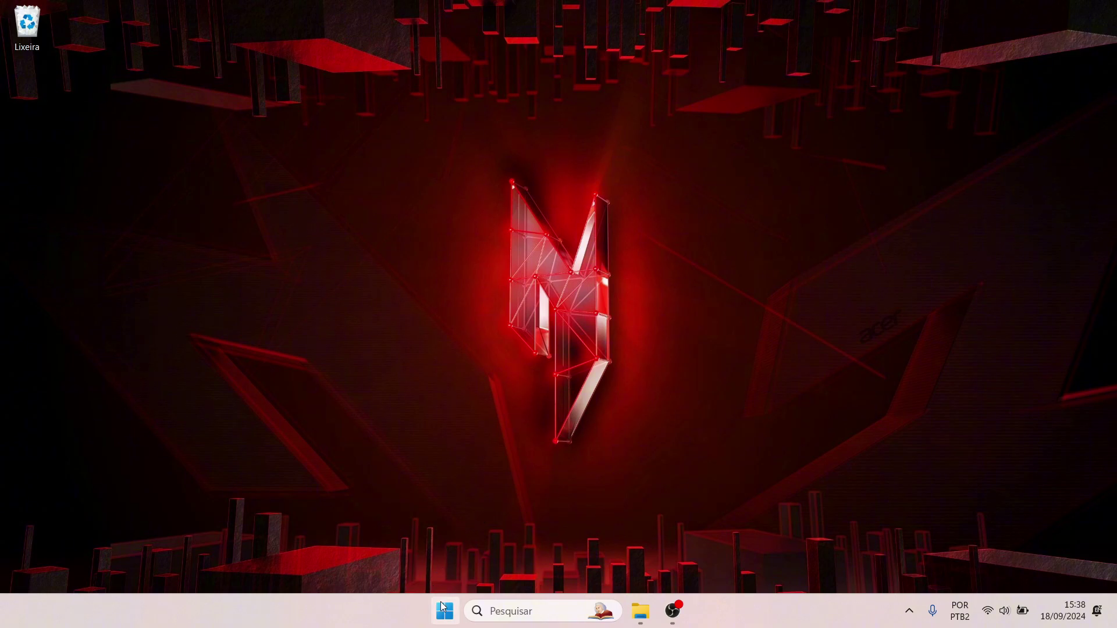
Open the Microsoft Store from the Windows desktop.
left_click(446, 617)
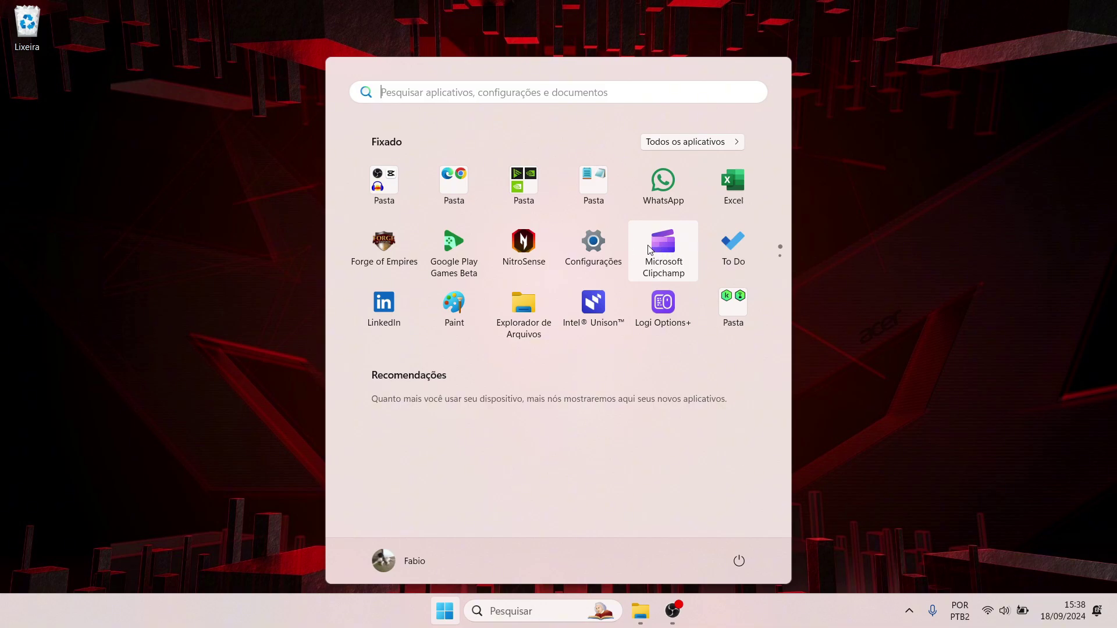
scroll(567, 299, "down", 1)
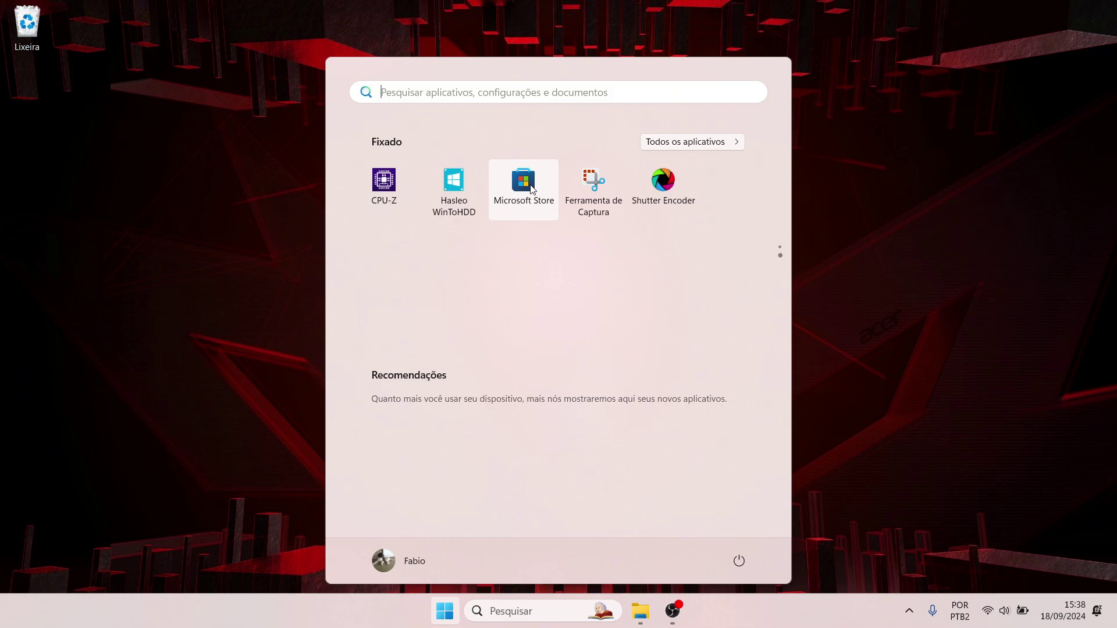
left_click(505, 611)
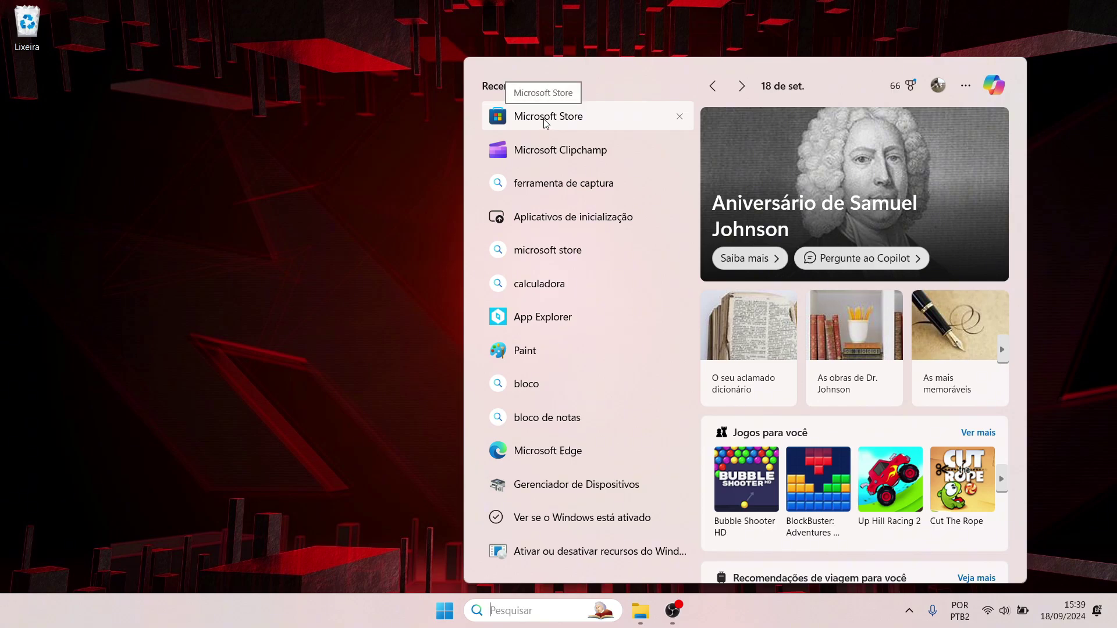
left_click(546, 118)
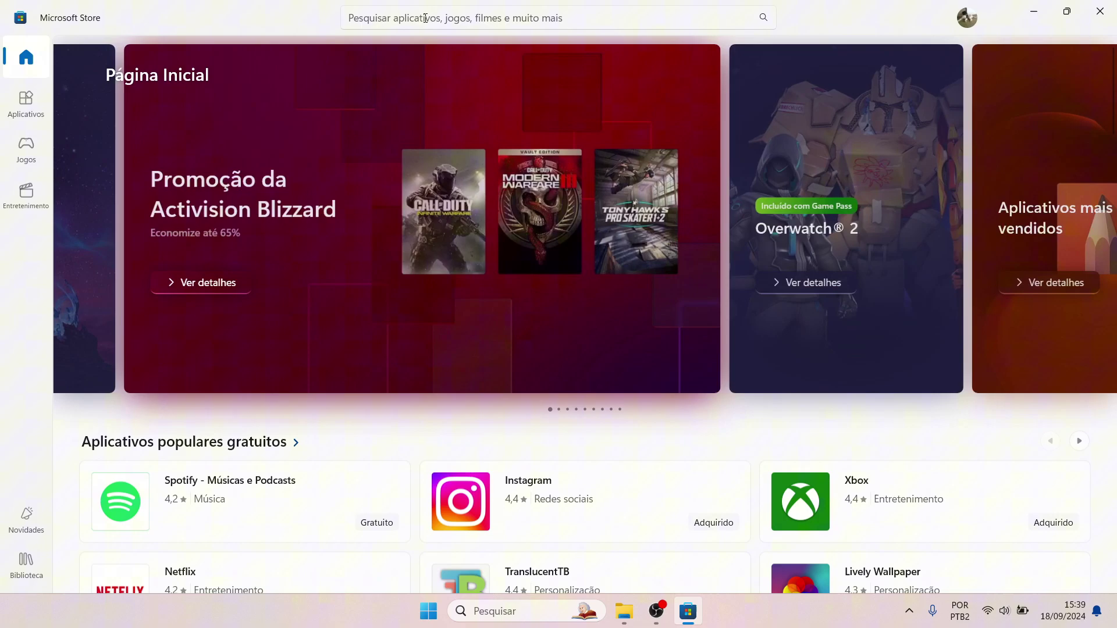
Search the store for "clip", open the "Clipchamp - Editor de vídeo" app page and launch Microsoft Clipchamp.
left_click(426, 17)
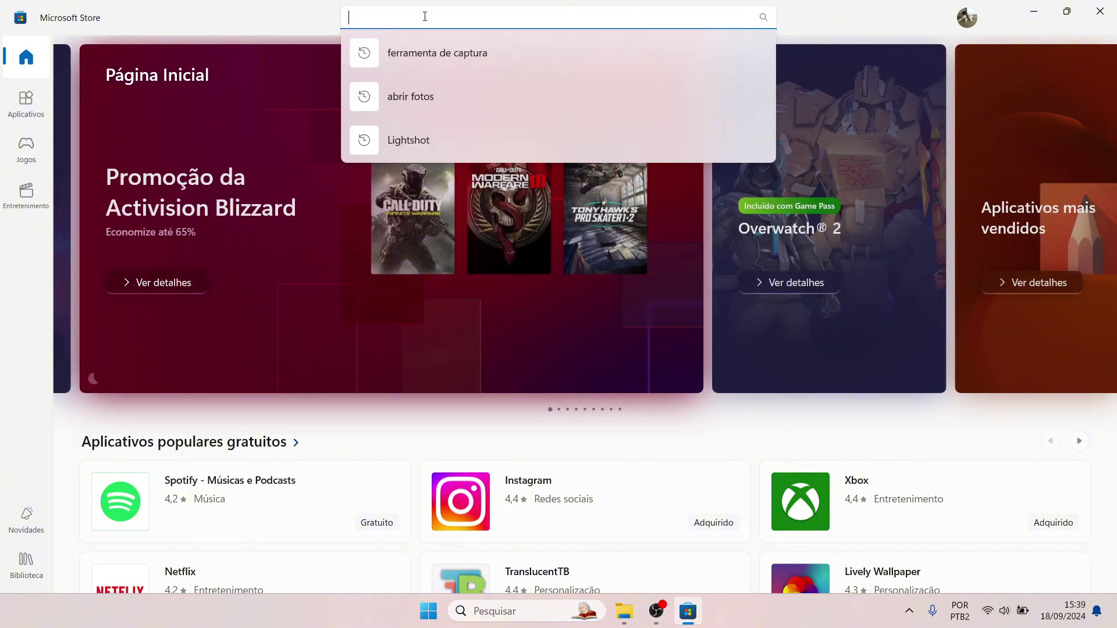
type("clip")
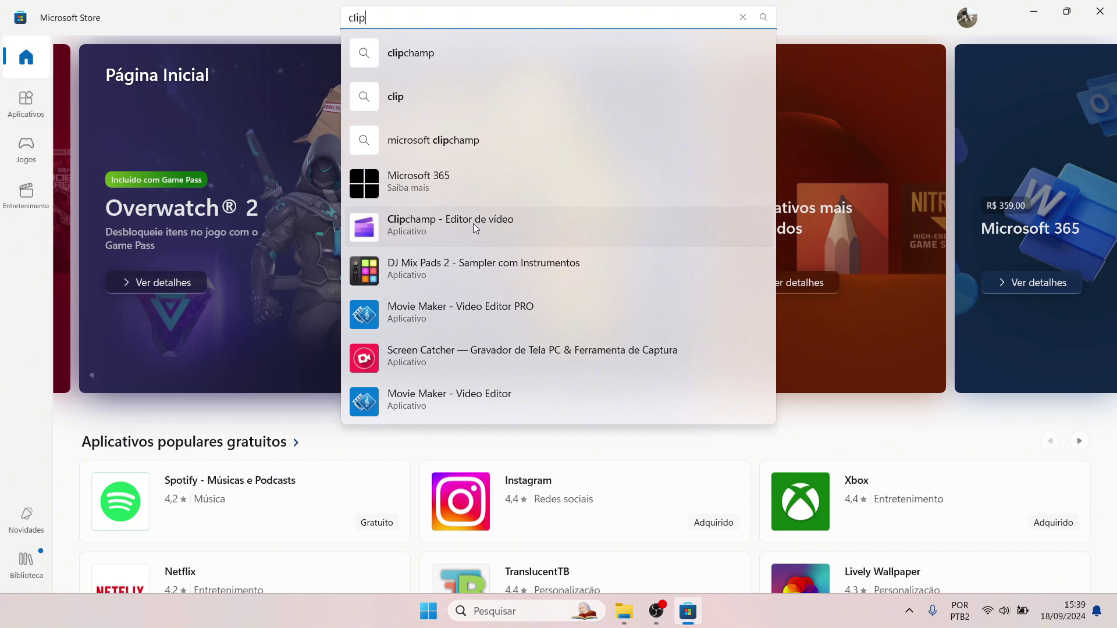
left_click(475, 228)
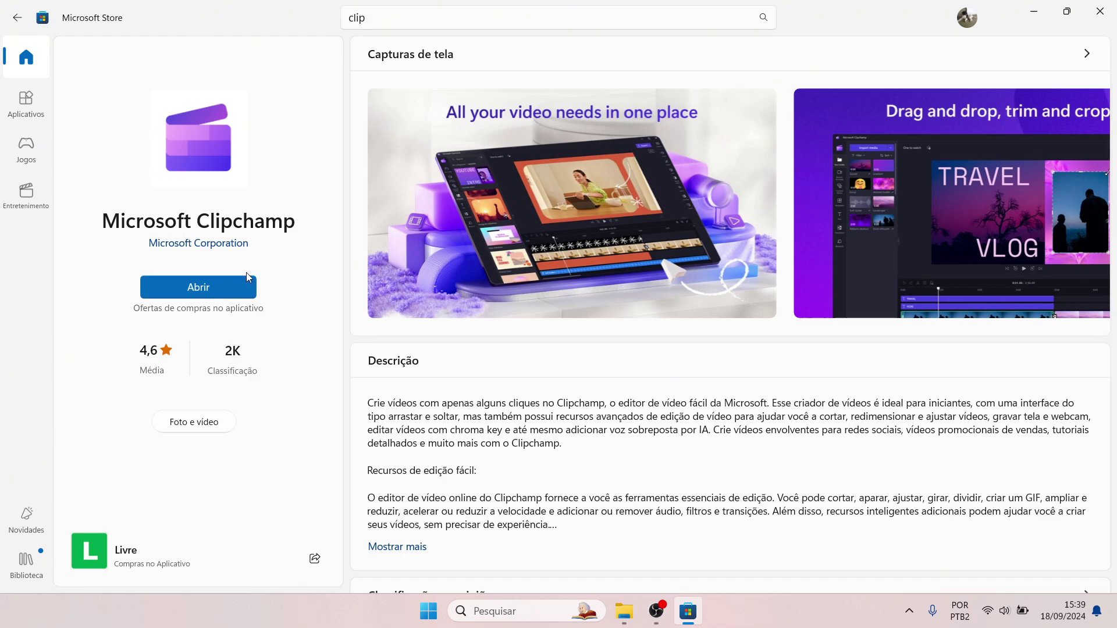
left_click(210, 285)
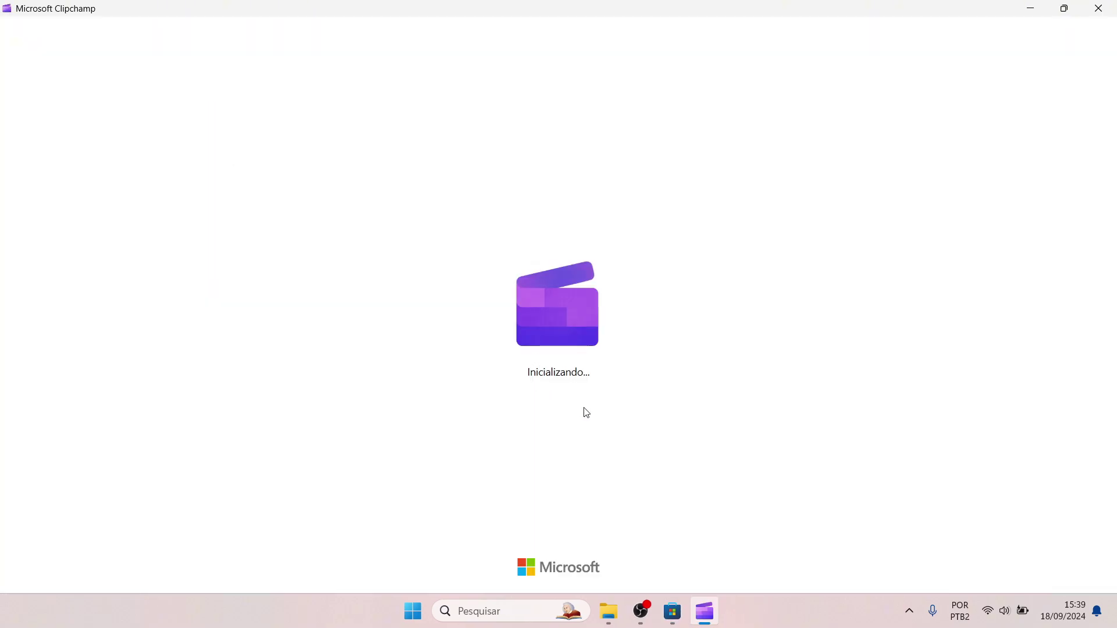
mouse_move(710, 615)
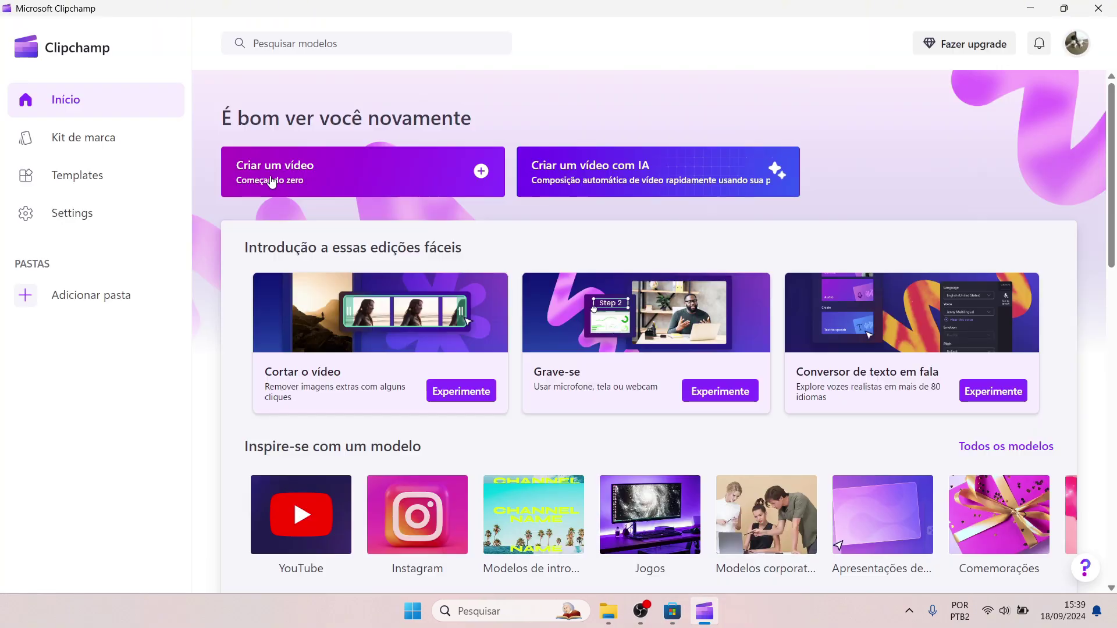
Import the video "COMO COPIAR TEXTO DE IMAGEM NO WINDOWS" into a new project started from scratch and place it on the timeline.
left_click(309, 183)
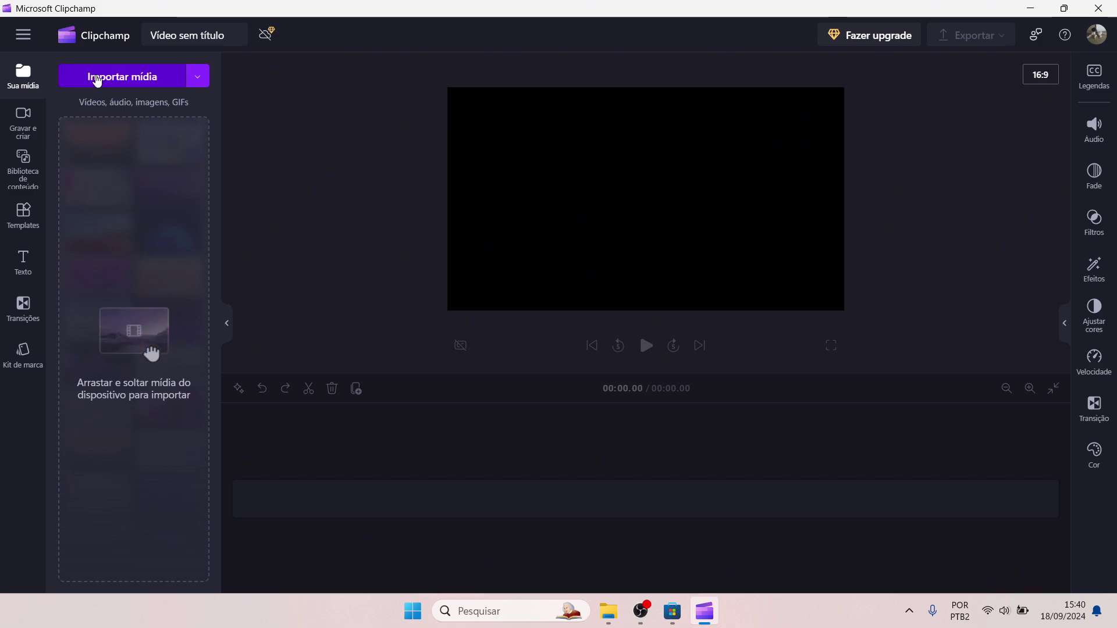
left_click(118, 82)
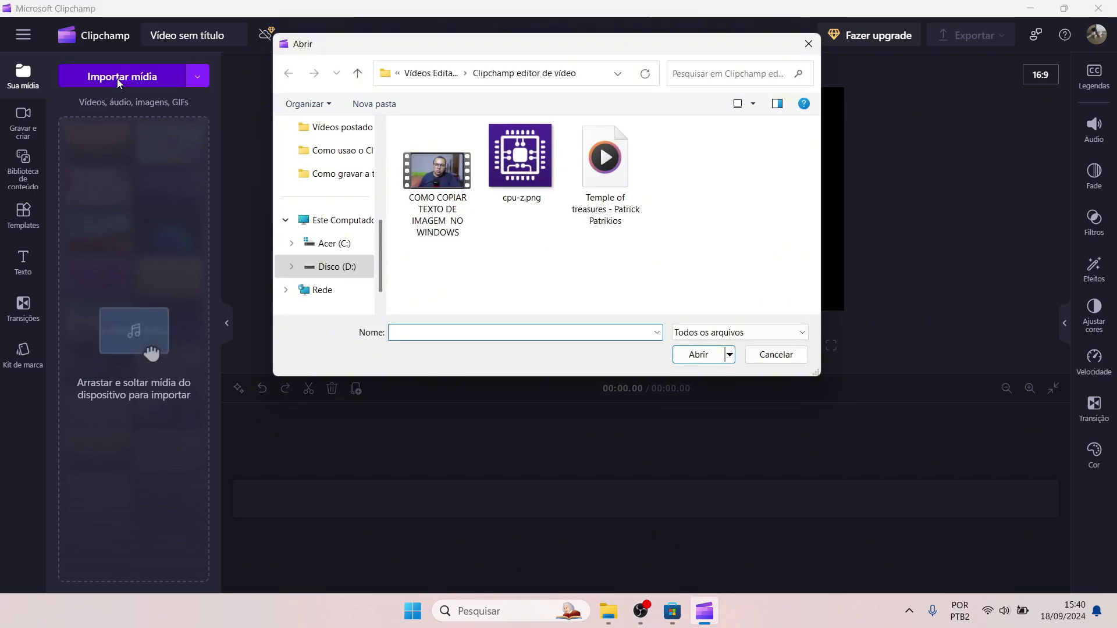
left_click(438, 174)
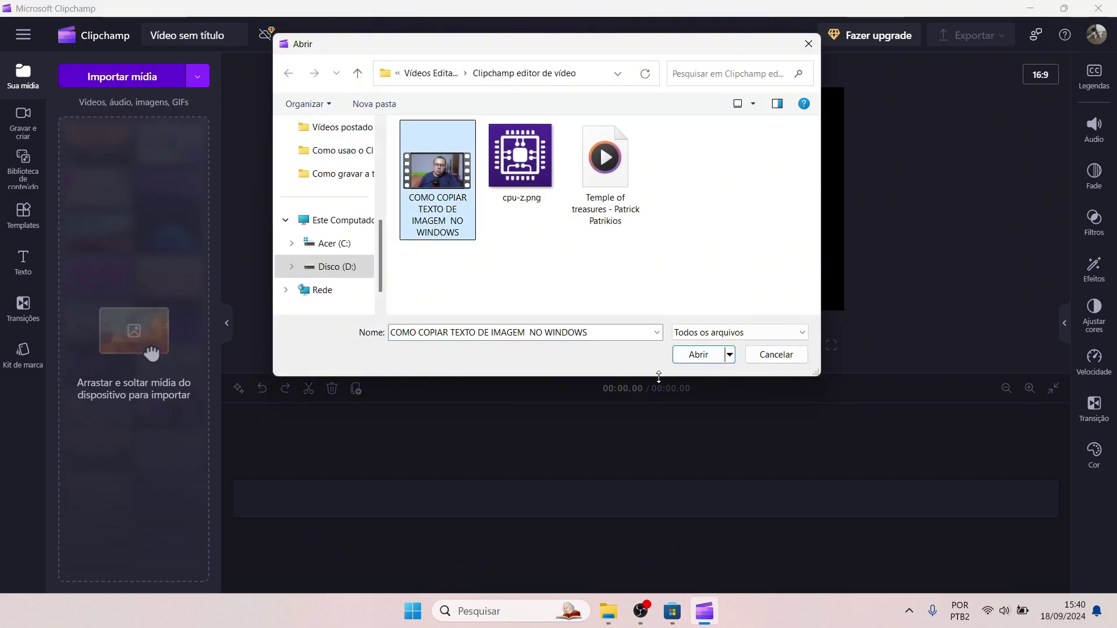
left_click(698, 355)
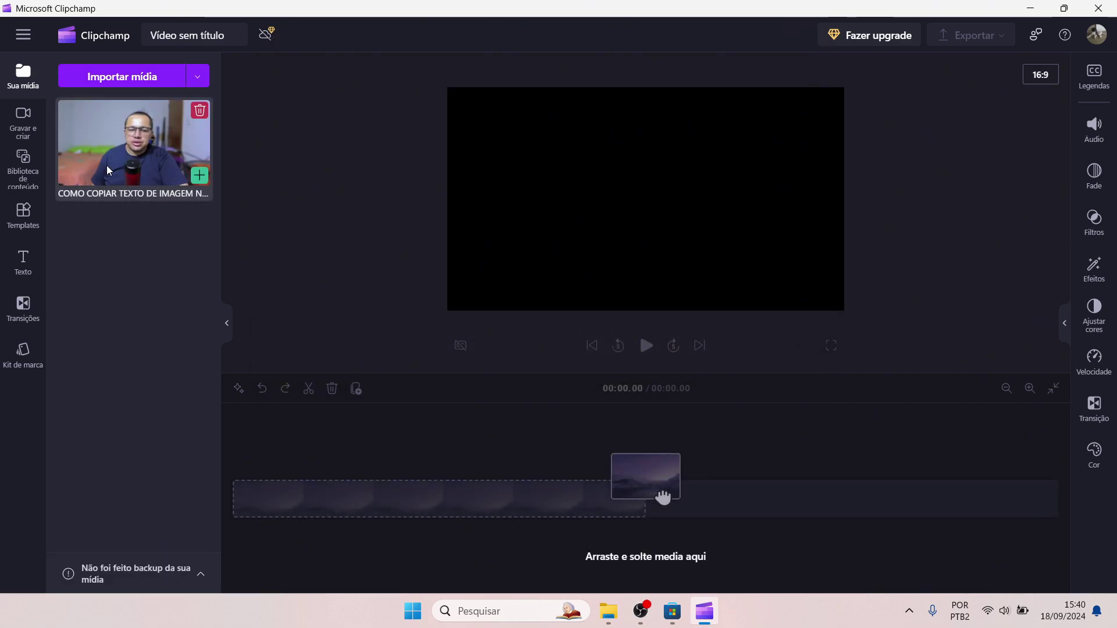
left_click_drag(135, 152, 290, 525)
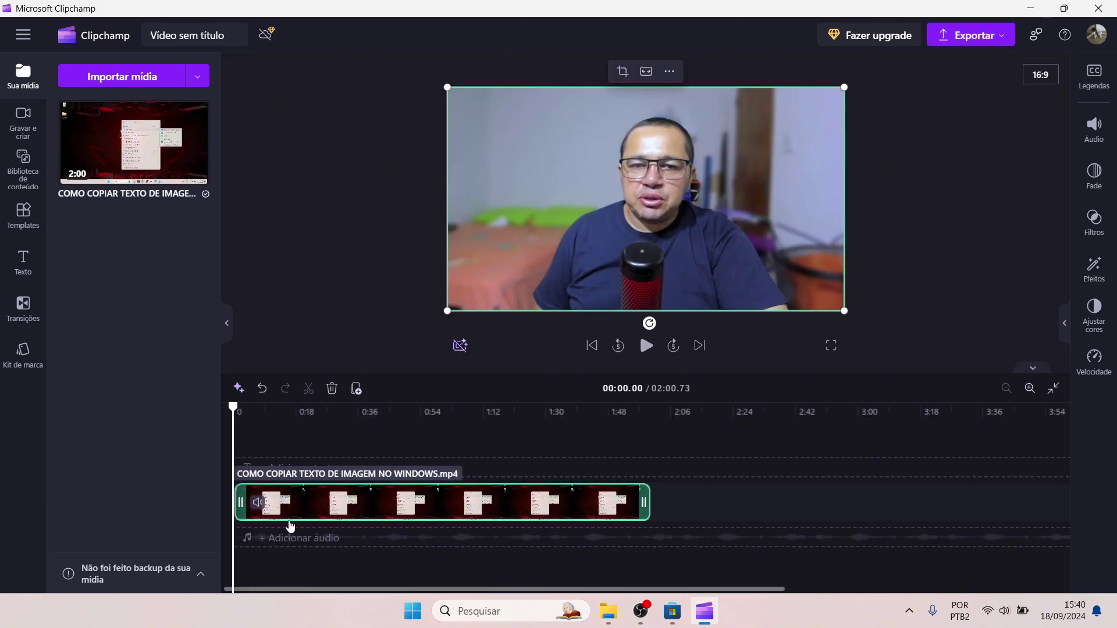
Split the clip at about 16.93 seconds and delete the part after the cut.
left_click(240, 410)
left_click_drag(240, 411, 291, 433)
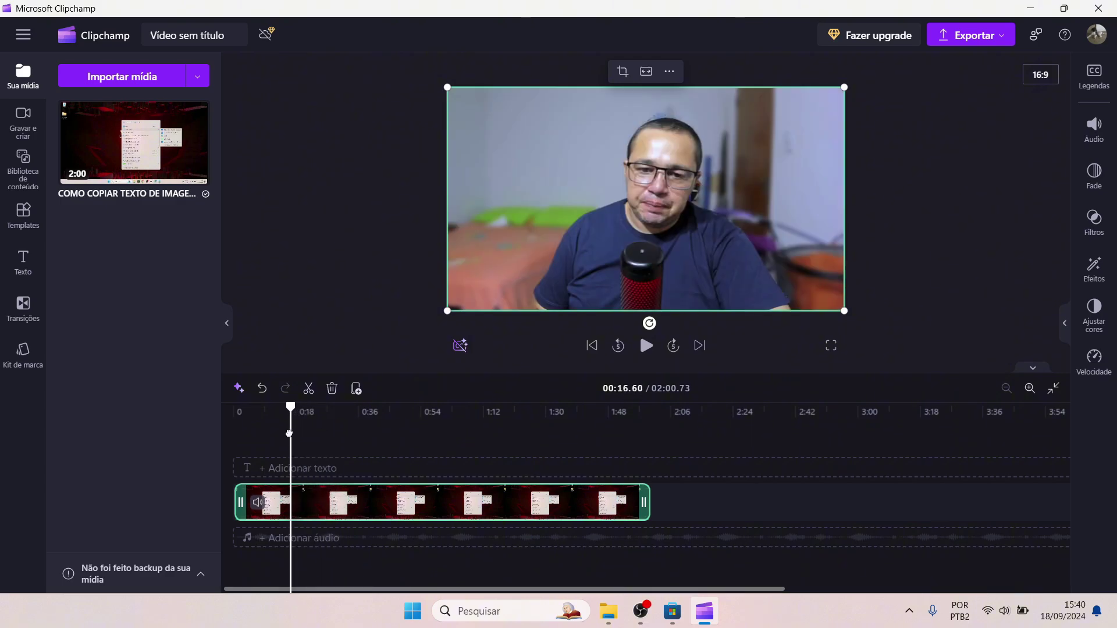
left_click(308, 388)
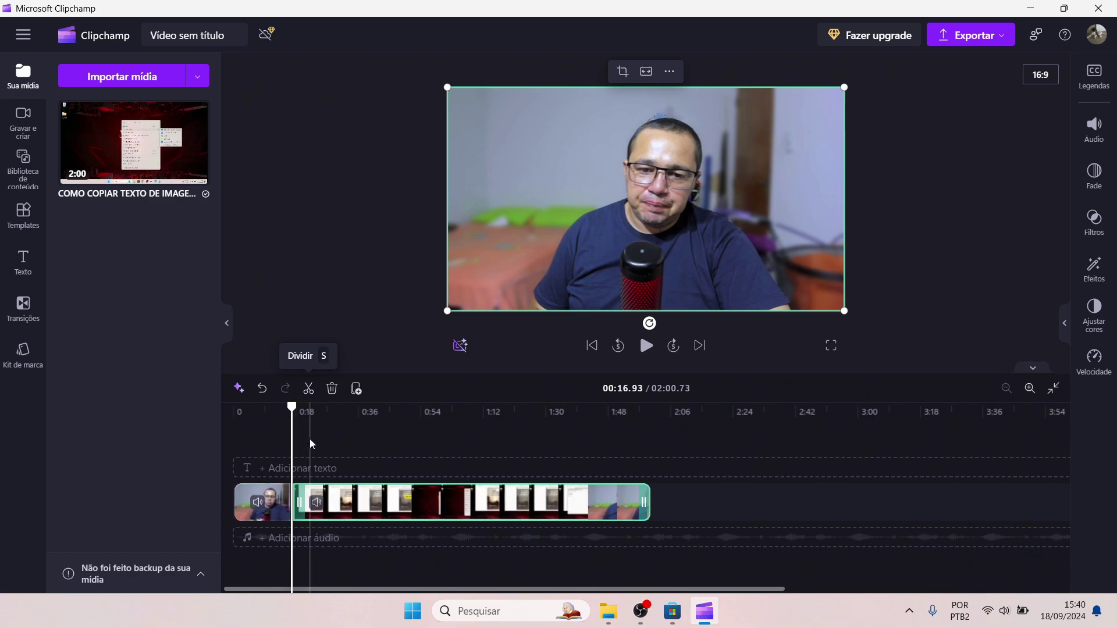
left_click(330, 389)
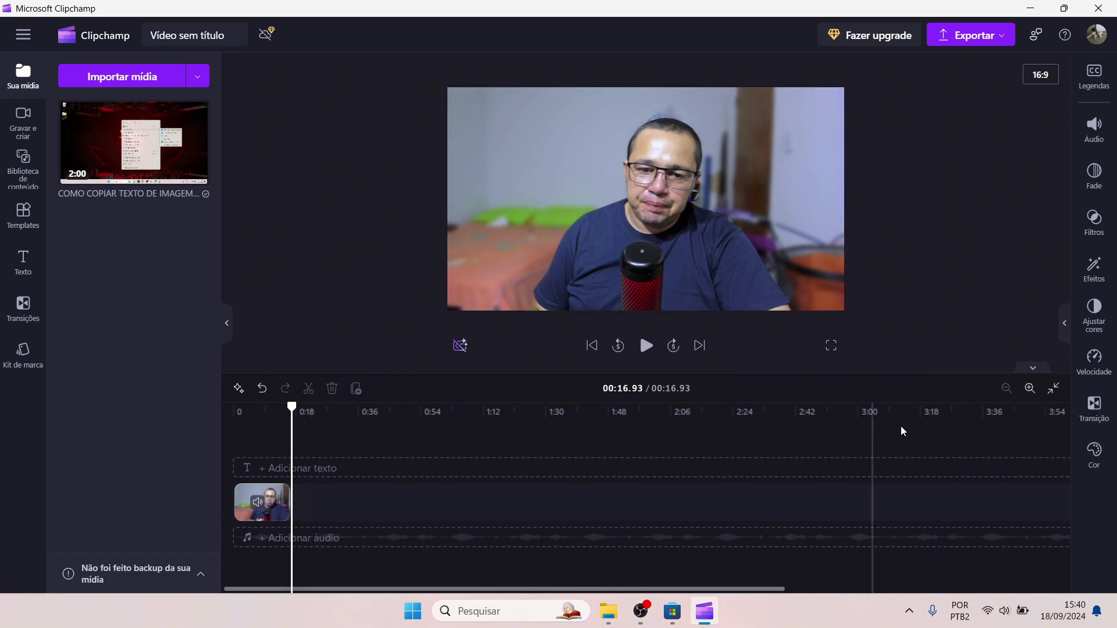
Generate automatic captions for the trimmed clip by transcribing it with AI in Português (Brasil), with the playhead returned to the start.
left_click(1030, 388)
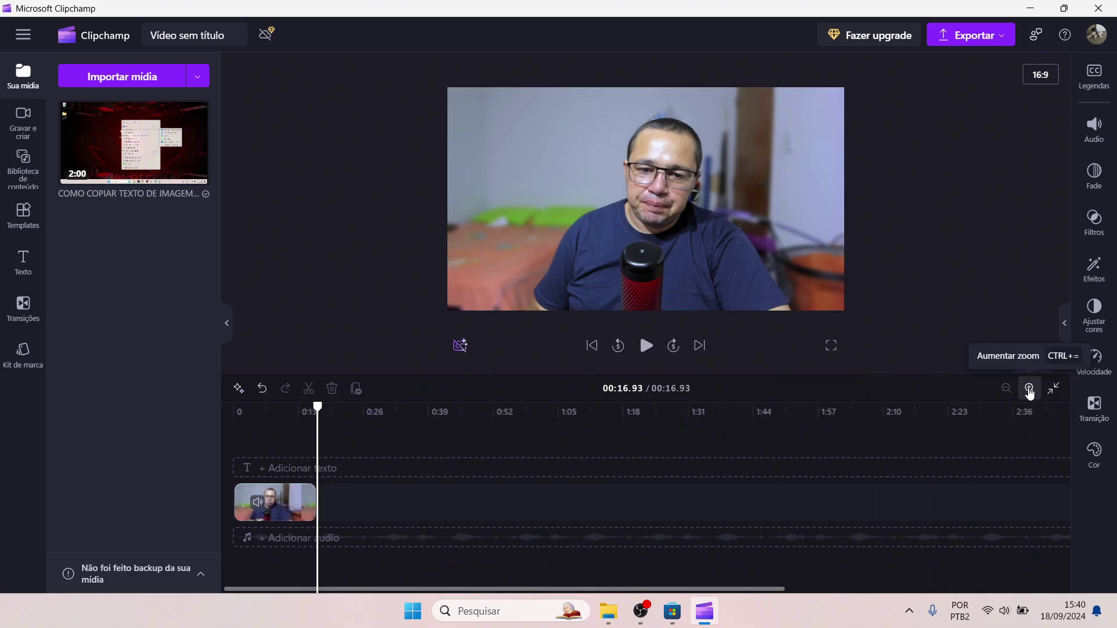
left_click(1030, 388)
left_click(235, 413)
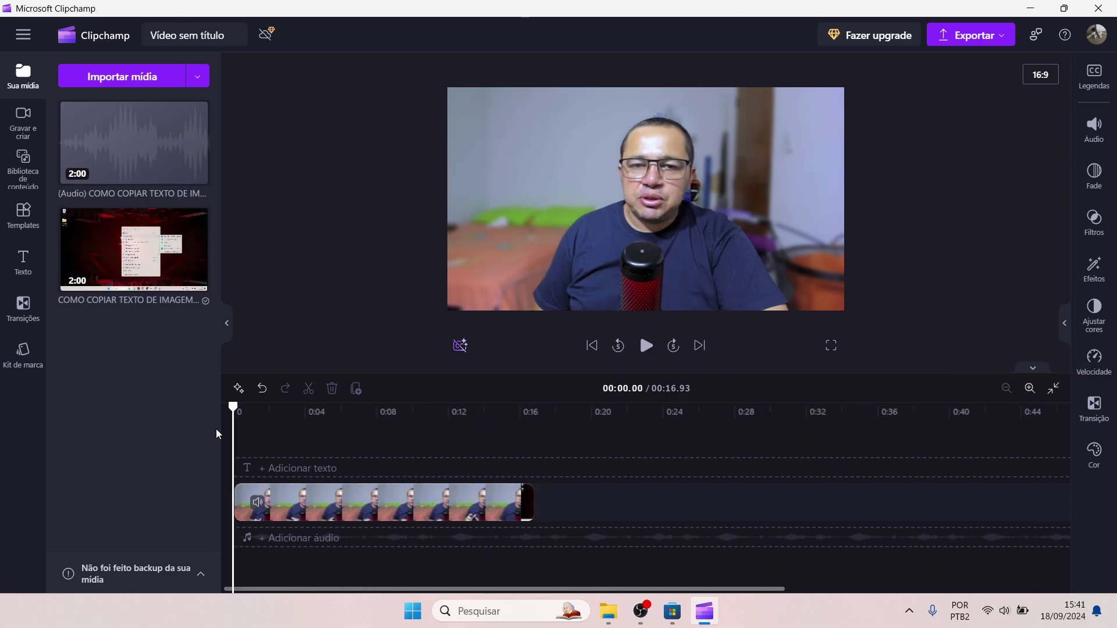
left_click(309, 508)
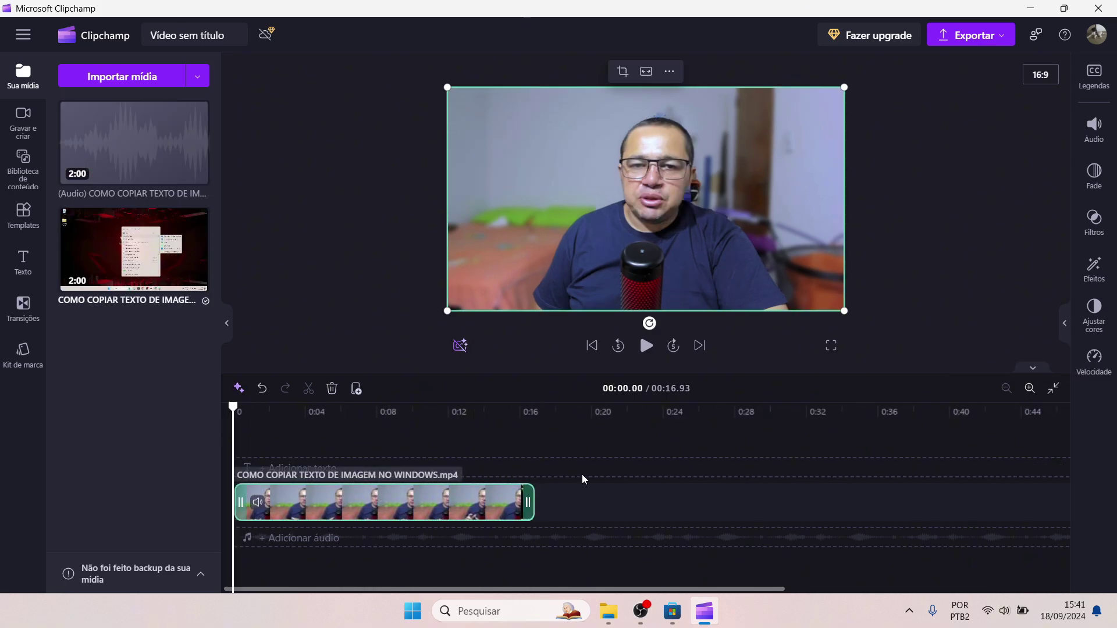
left_click(1094, 75)
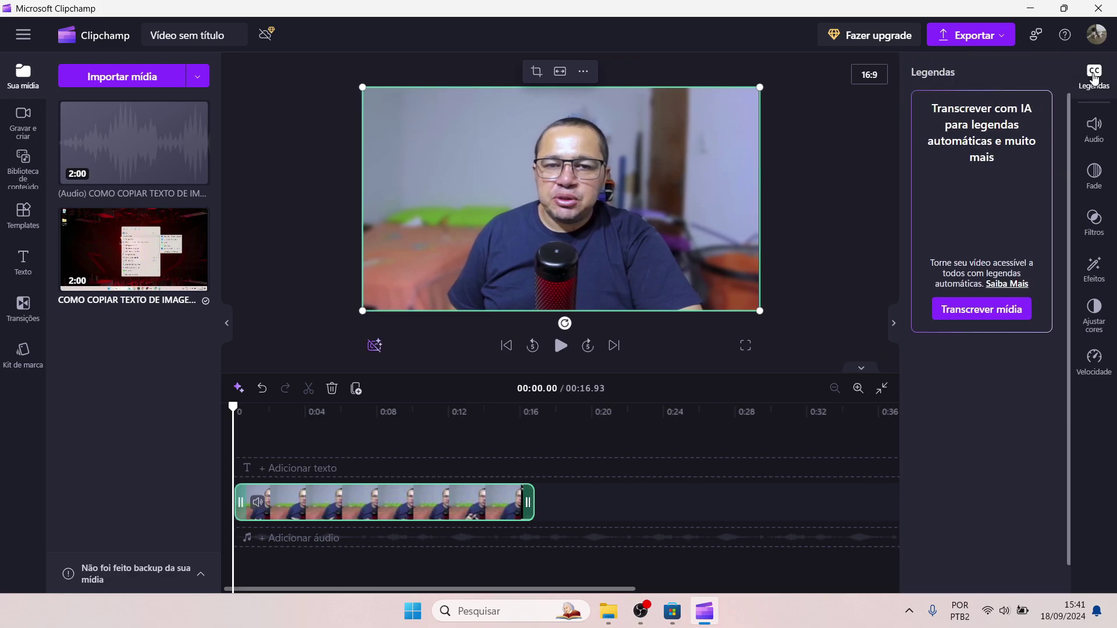
left_click(966, 312)
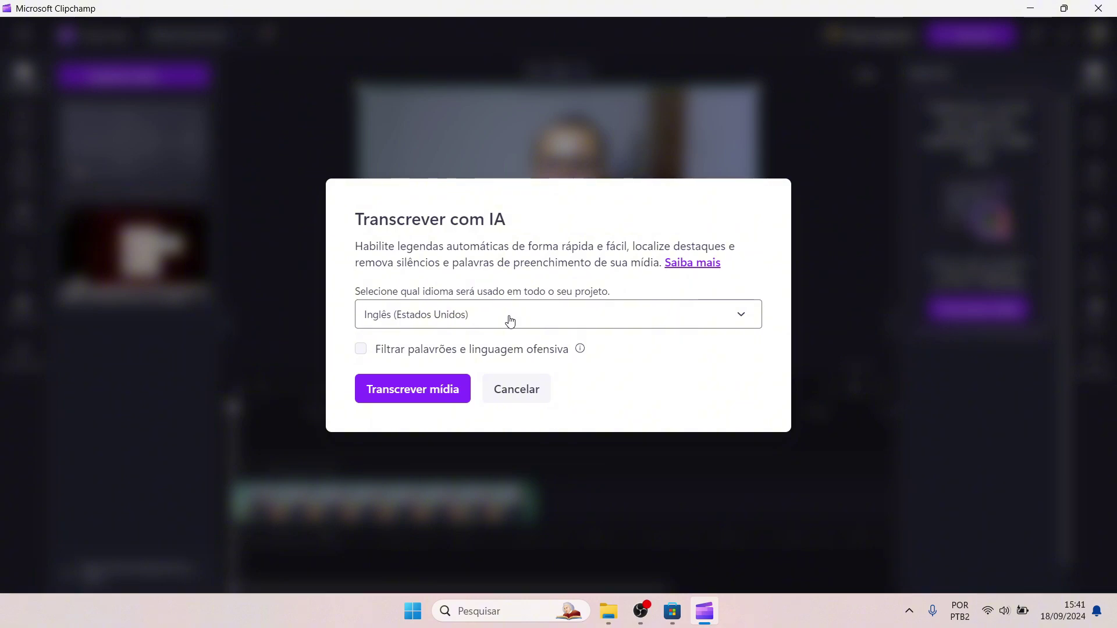
left_click(509, 320)
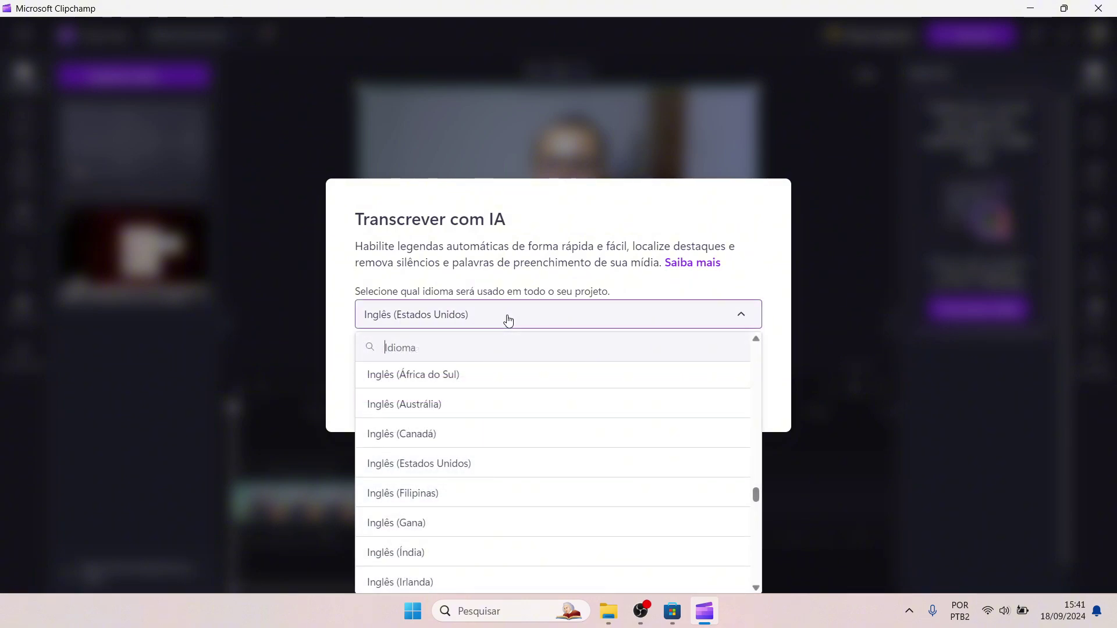
type("po")
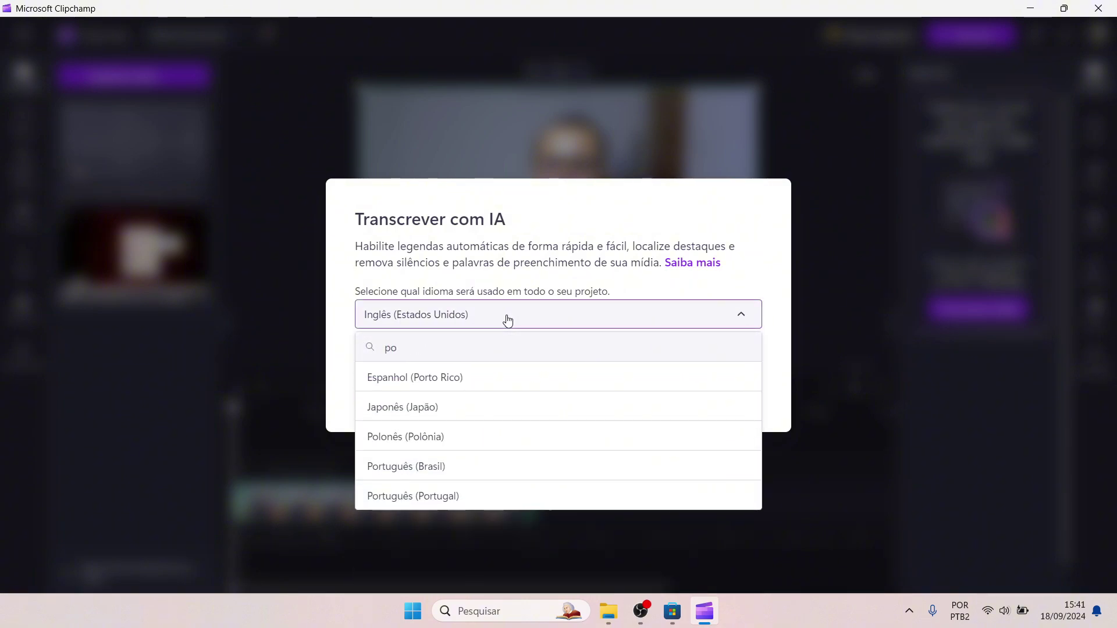
left_click(423, 471)
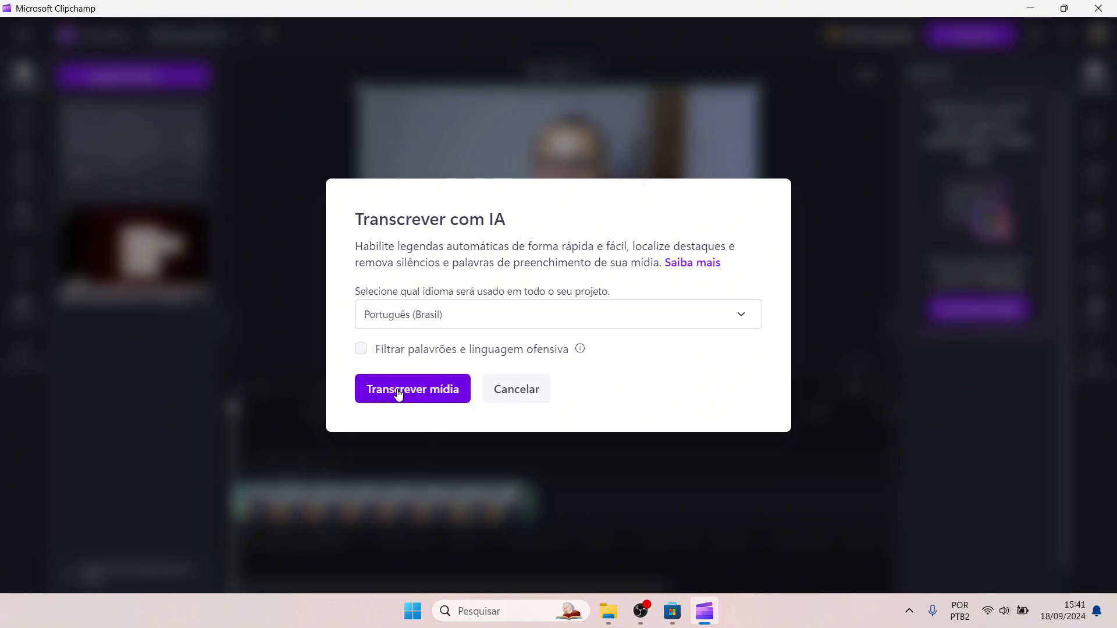
left_click(407, 393)
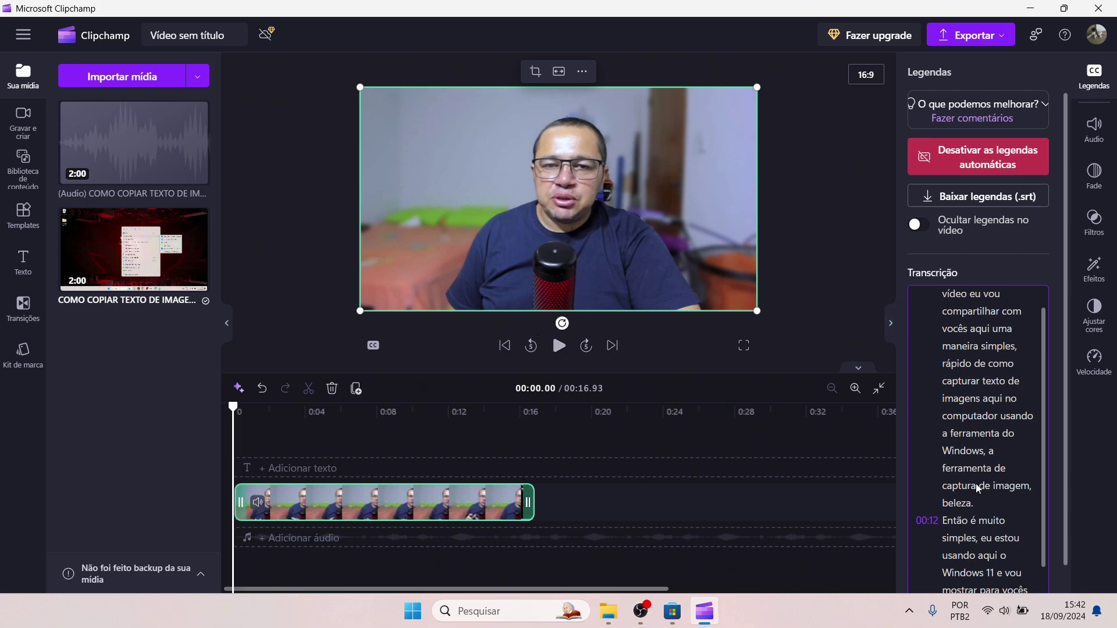
Play the first second or so to preview the captions and slightly narrow the caption's text box from its right edge.
left_click(557, 348)
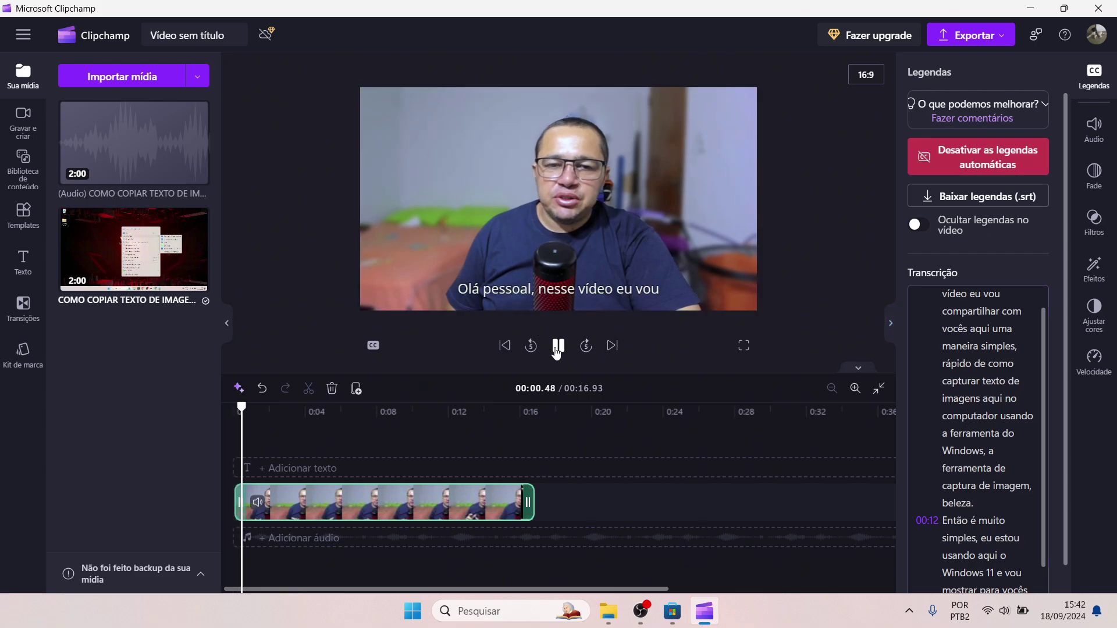
left_click(558, 347)
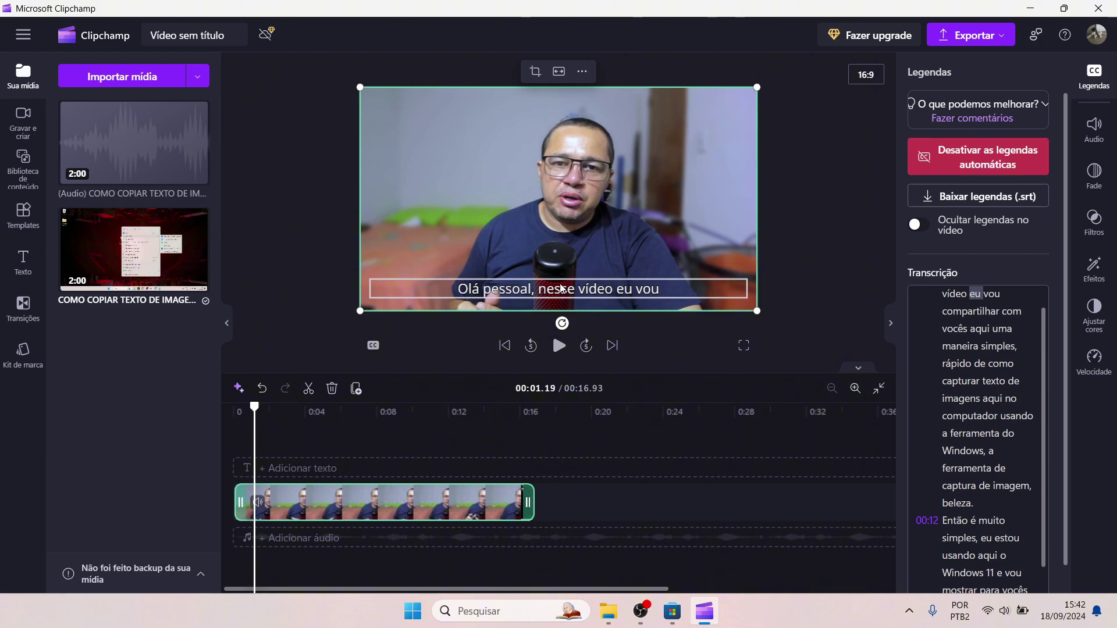
left_click(598, 291)
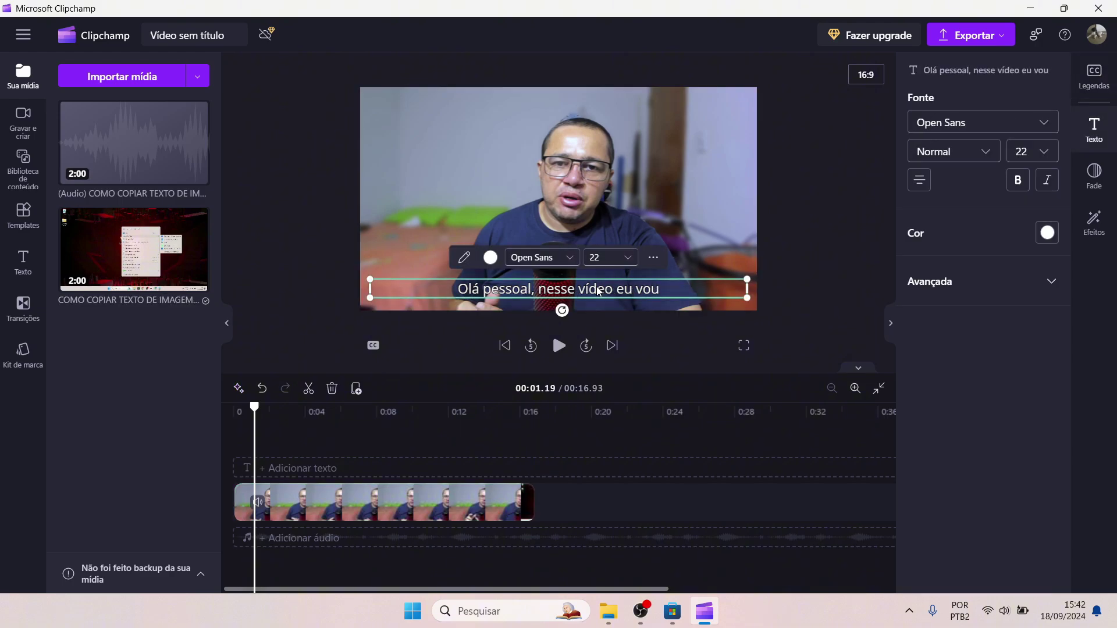
mouse_move(749, 286)
left_mouse_down()
mouse_move(603, 295)
mouse_move(743, 281)
mouse_move(734, 283)
left_mouse_up()
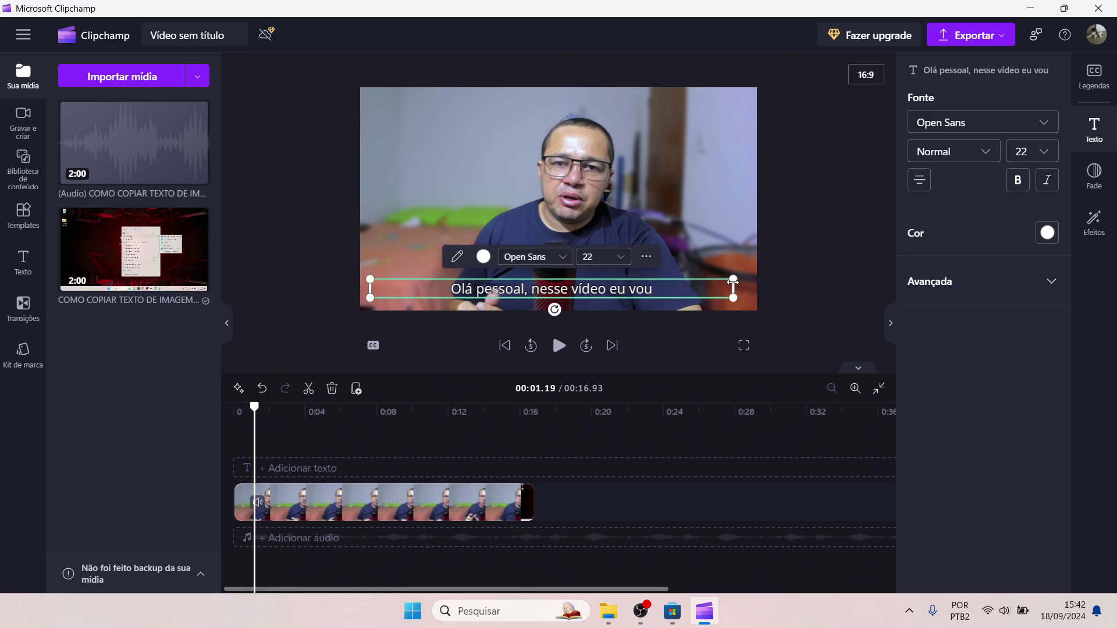
Select the whole caption text "Olá pessoal, nesse vídeo eu vou" and set its color to yellow #FAFF00.
left_click_drag(653, 289, 477, 274)
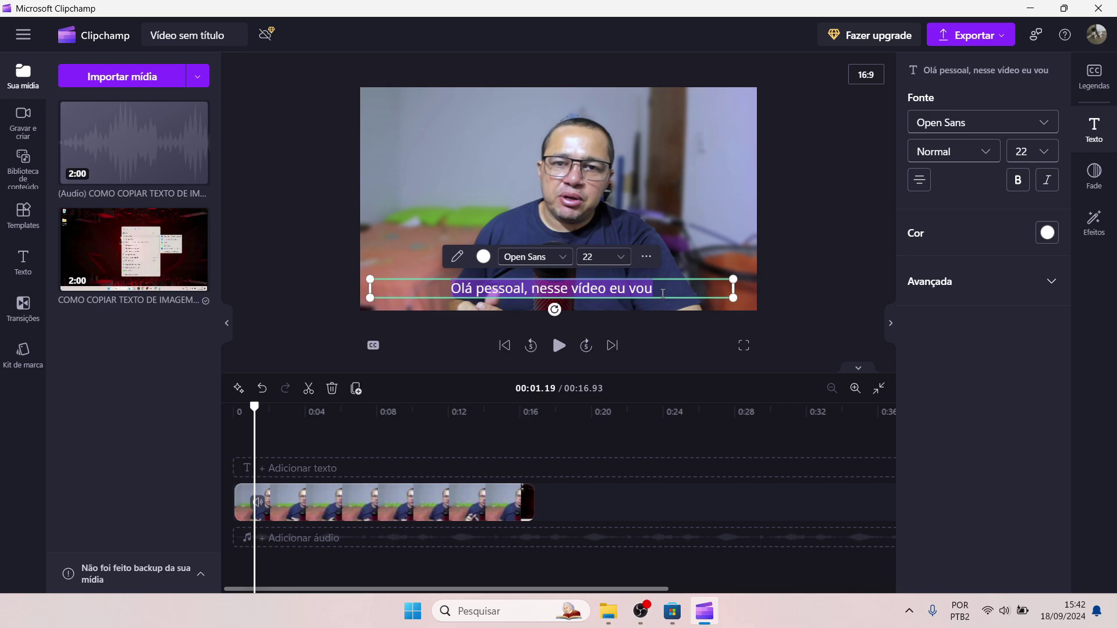
left_click(465, 260)
left_click(466, 260)
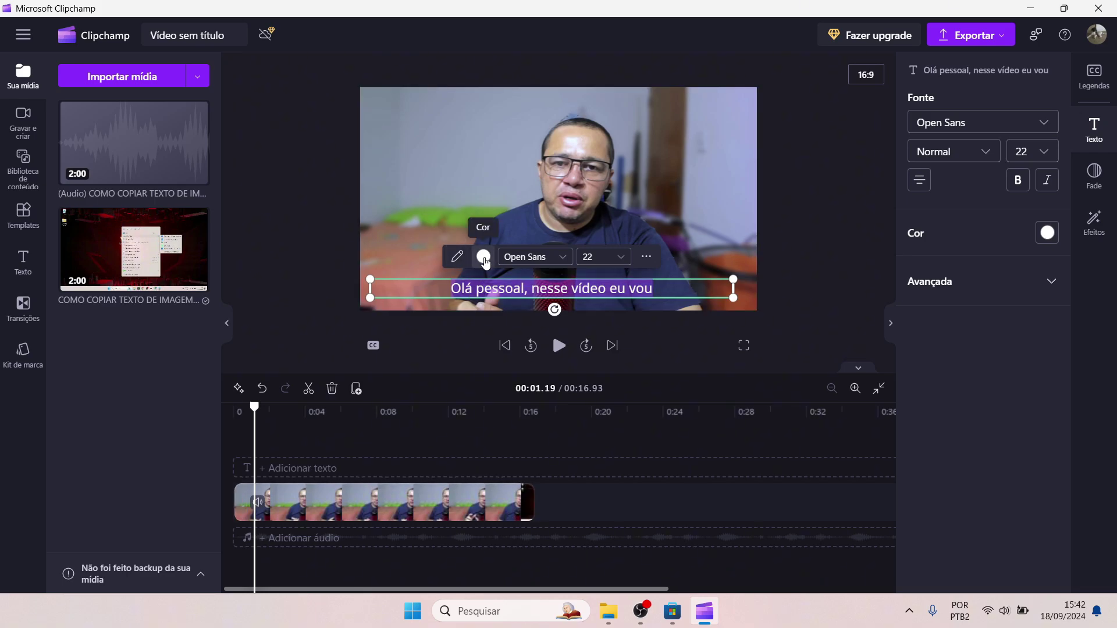
left_click(484, 258)
left_click(474, 169)
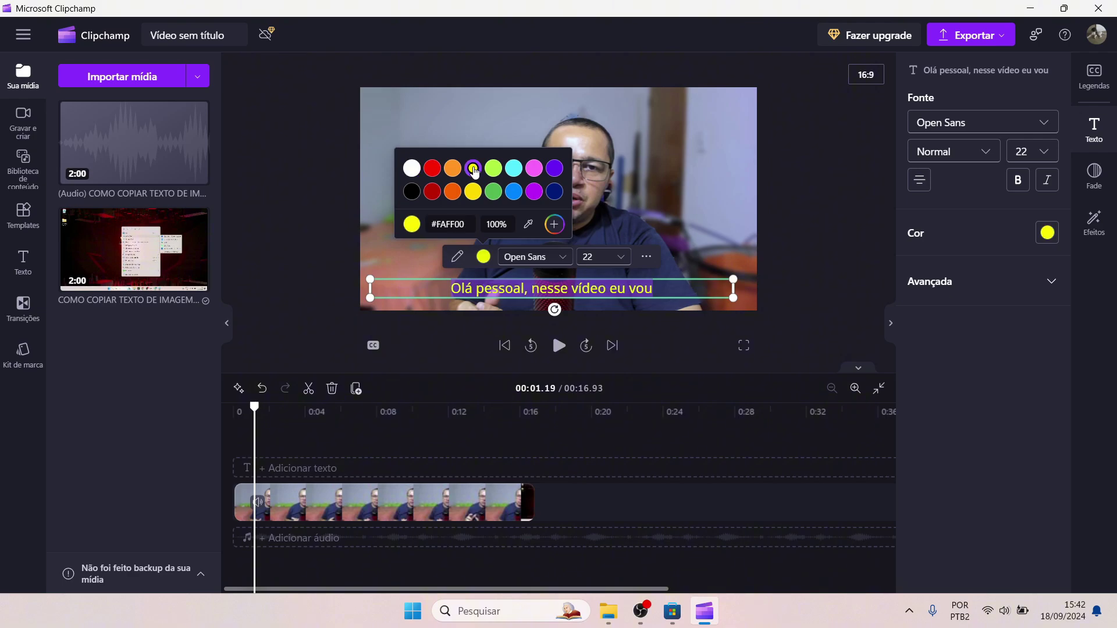
left_click(554, 225)
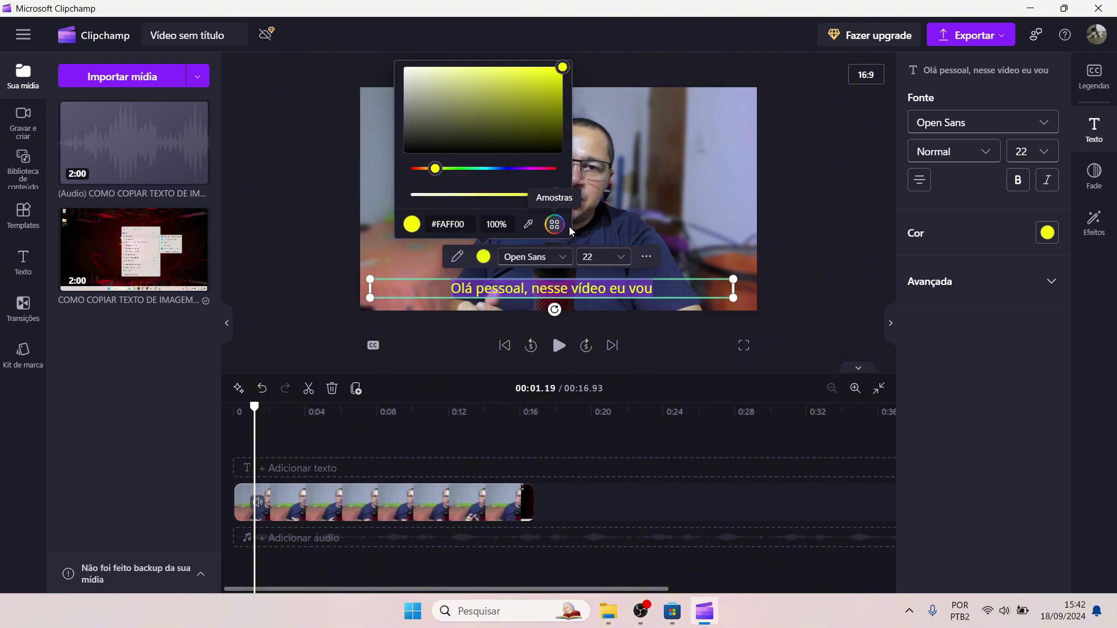
left_click(592, 223)
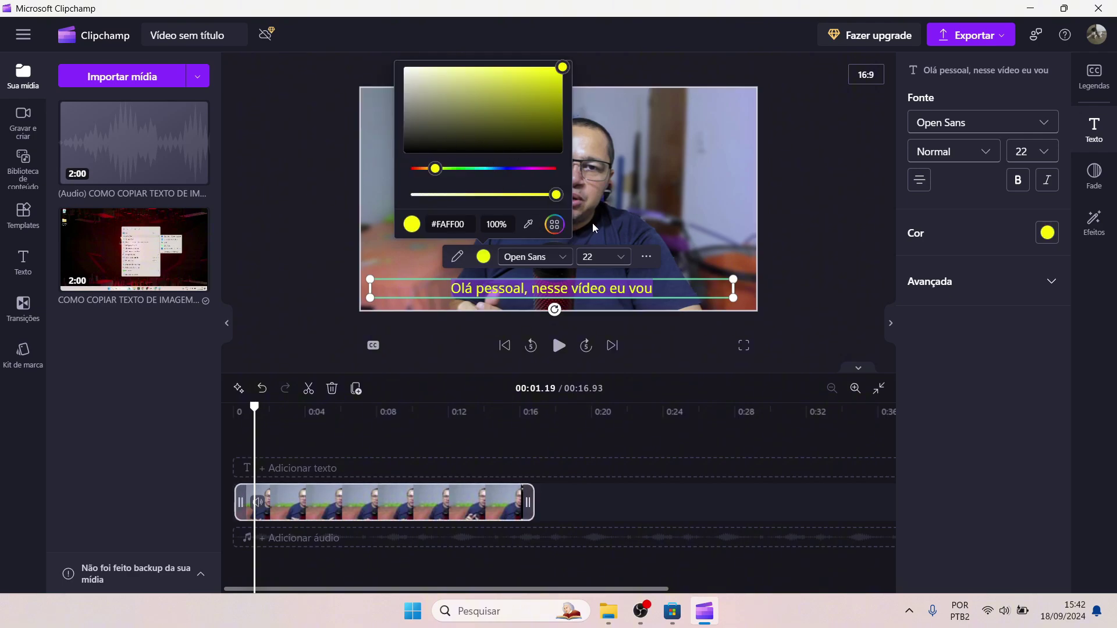
Set the font of the caption "Olá pessoal, nesse vídeo eu vou" to Pangolin.
left_click(559, 291)
left_click(564, 262)
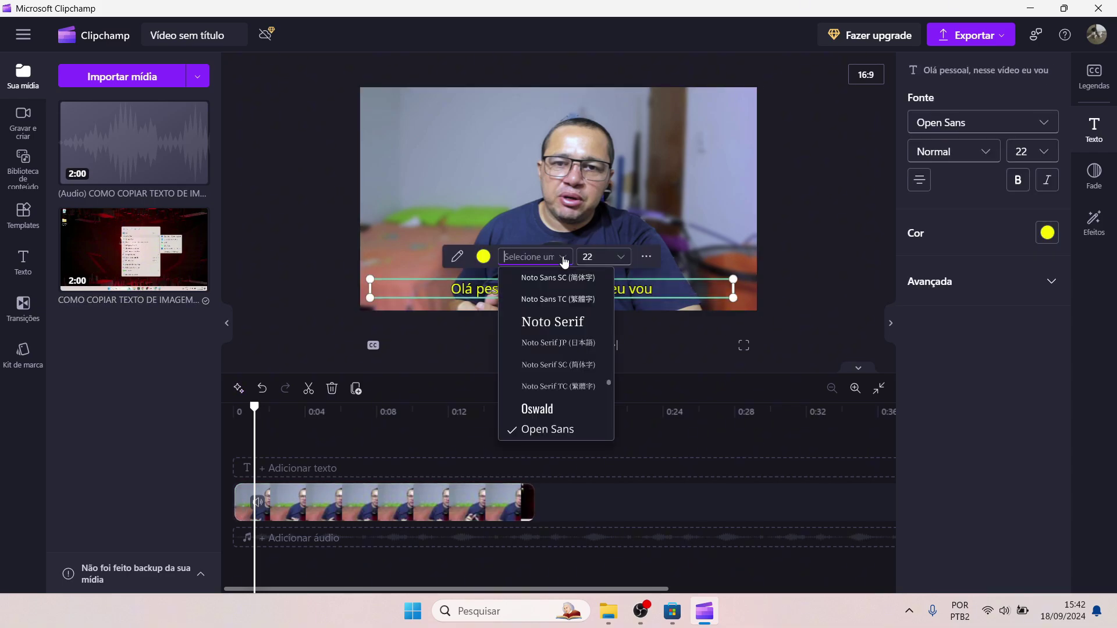
scroll(534, 378, "down", 3)
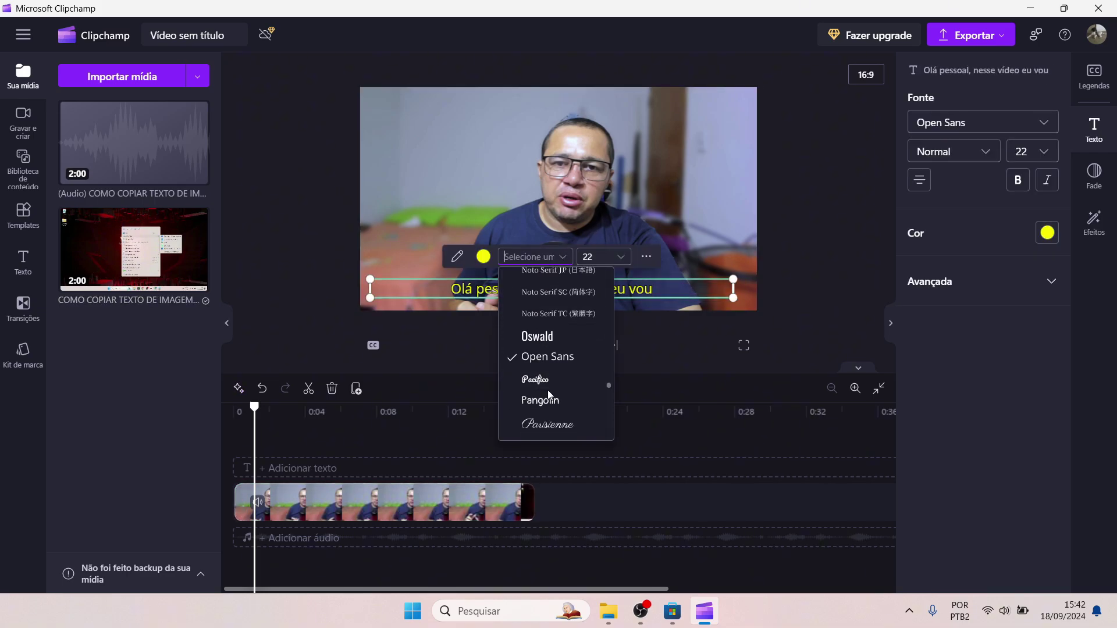
left_click(547, 327)
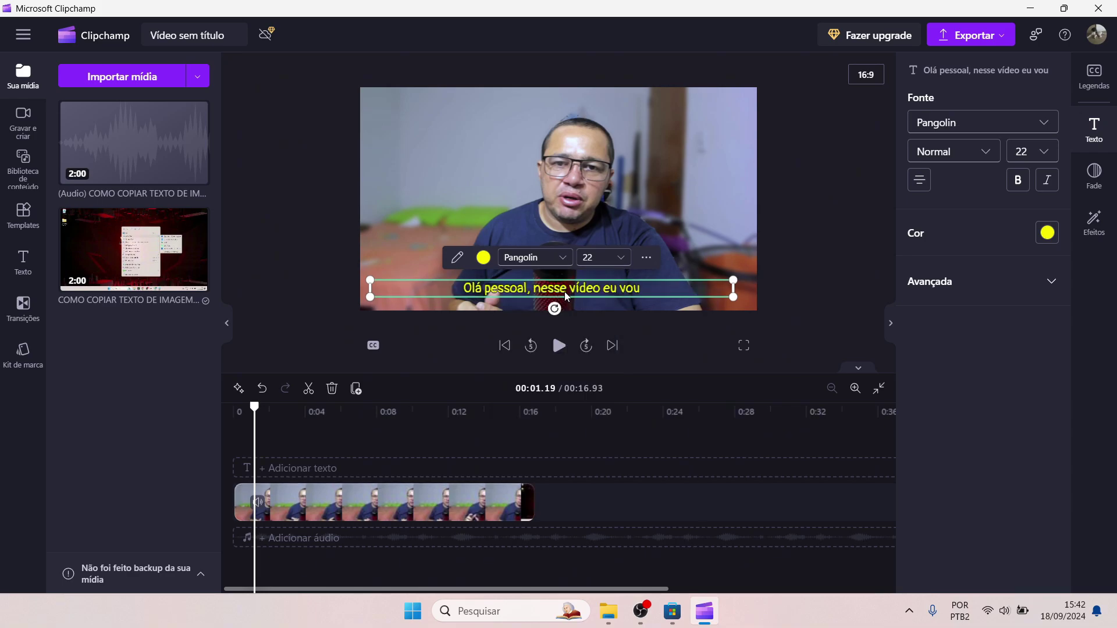
Review the caption's available font sizes, extra formatting options, font list, font styles and text alignment choices.
left_click(599, 258)
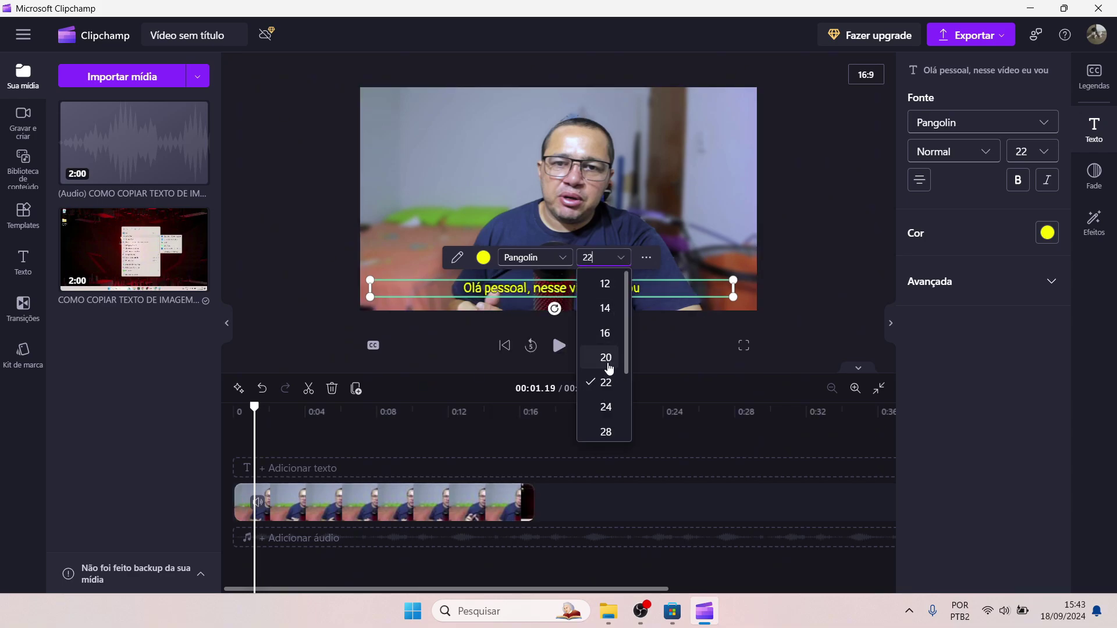
left_click(646, 258)
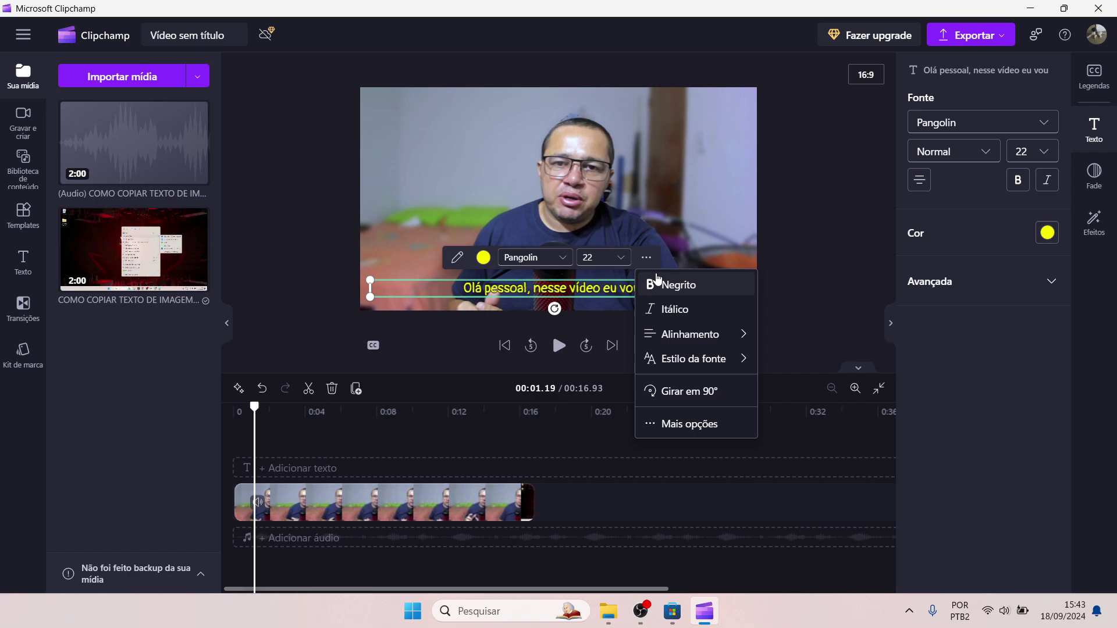
left_click(690, 237)
left_click(624, 291)
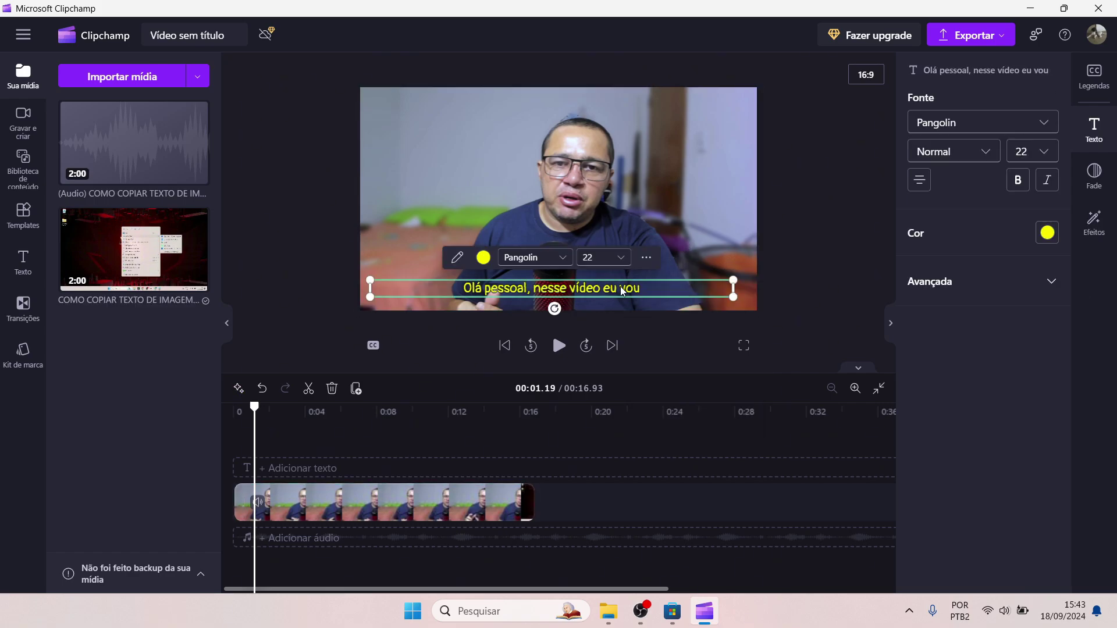
left_click(1044, 122)
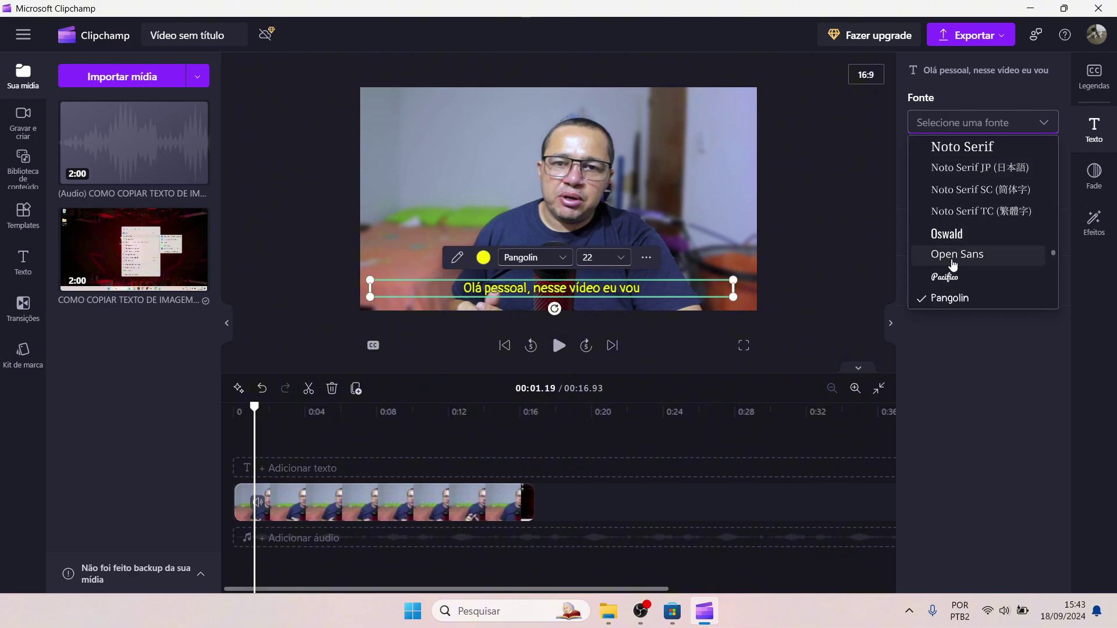
left_click(1044, 122)
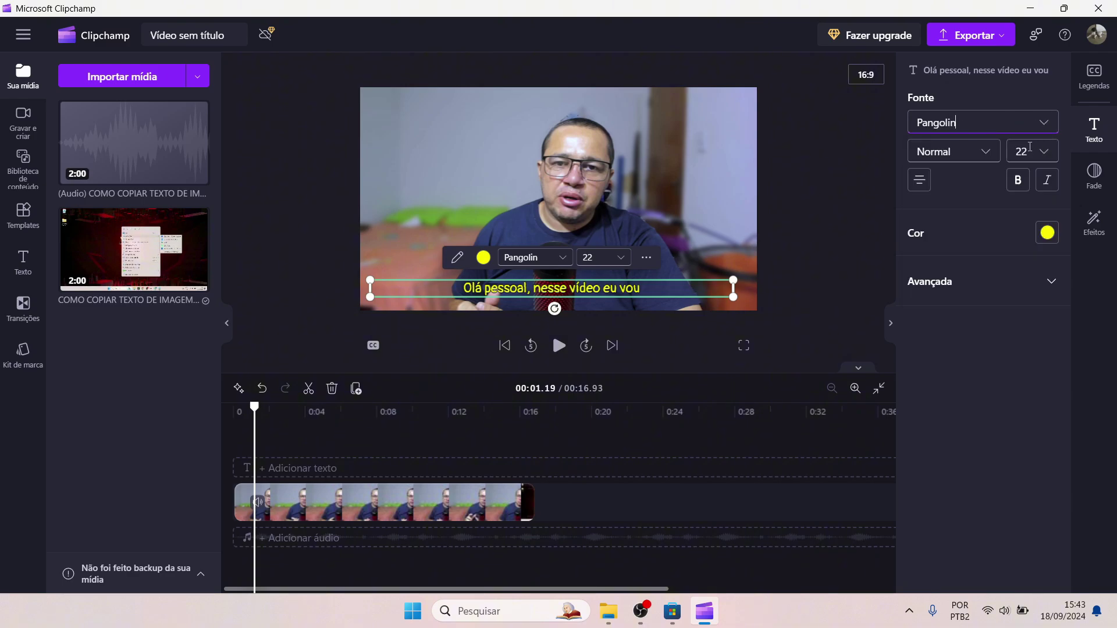
left_click(983, 152)
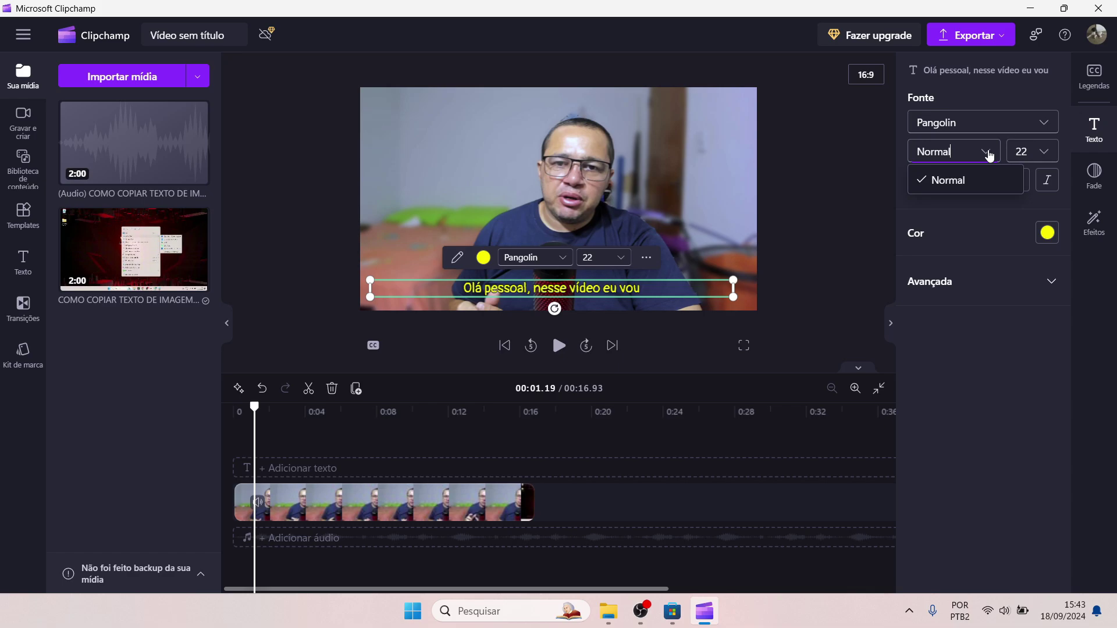
left_click(1044, 152)
left_click(1063, 155)
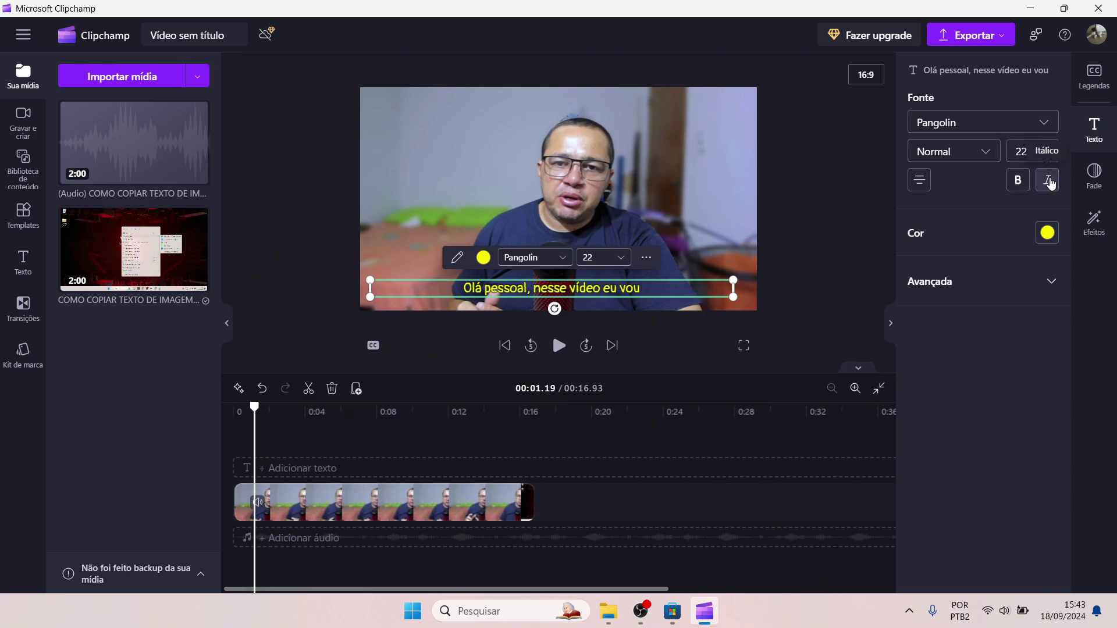
left_click(920, 181)
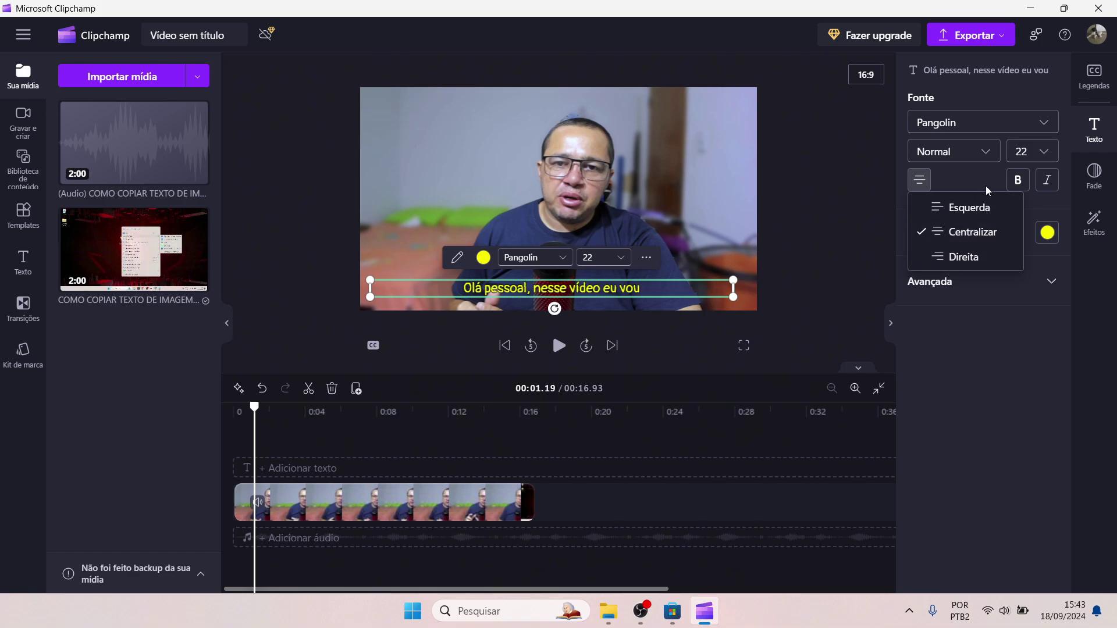
left_click(1096, 134)
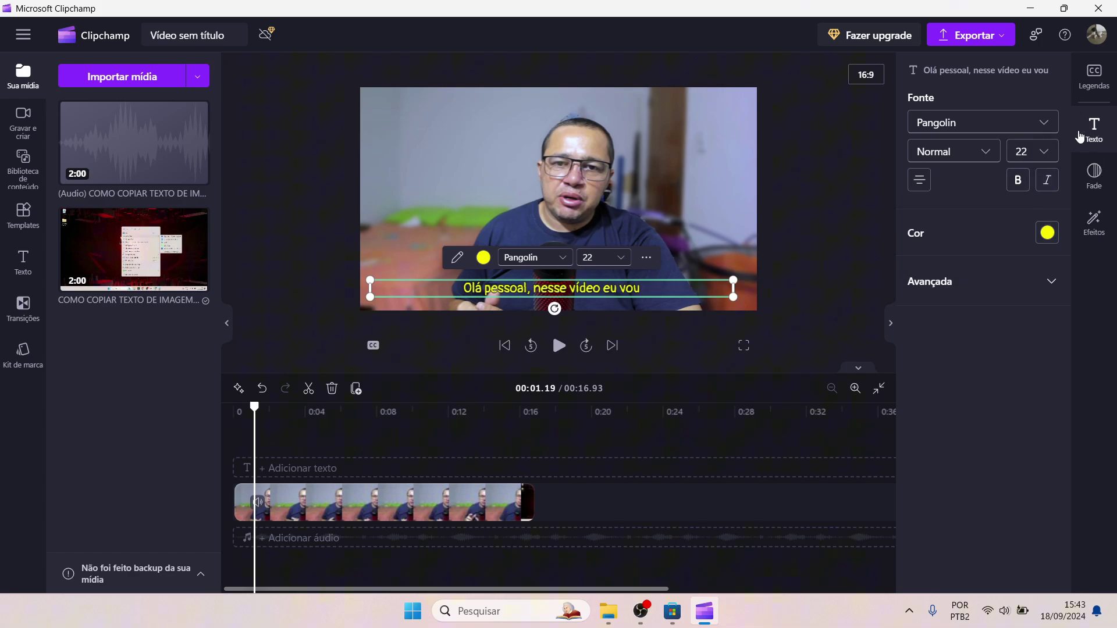
Give the caption a 0.3 s fade in and a 0.3 s fade out, and preview it from the start of the video.
left_click(1094, 174)
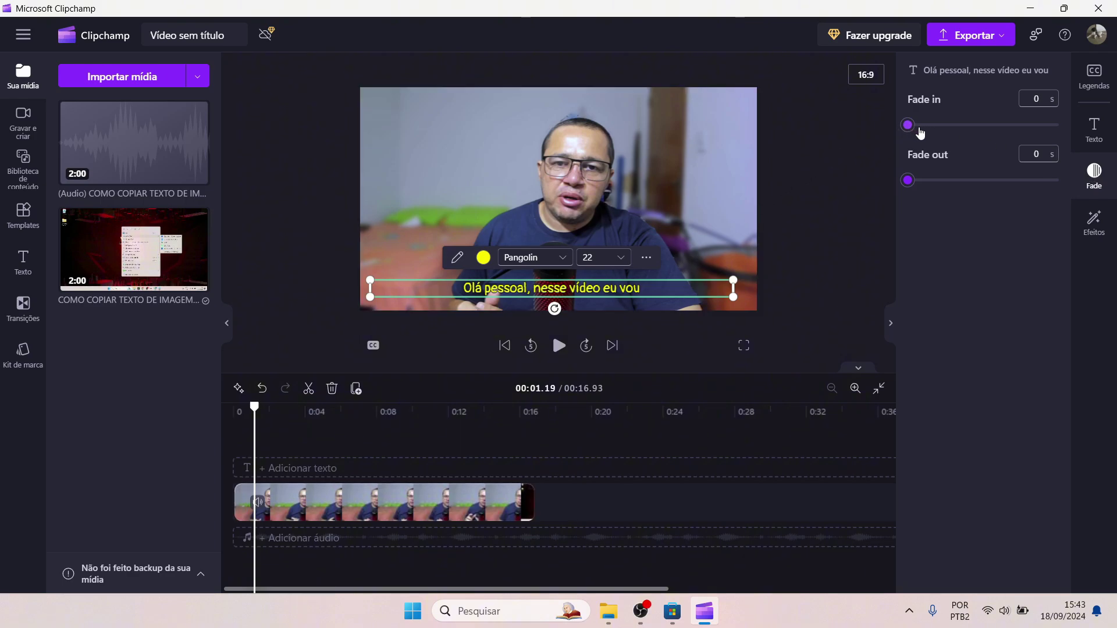
left_click_drag(909, 127, 931, 127)
left_click_drag(912, 182, 931, 182)
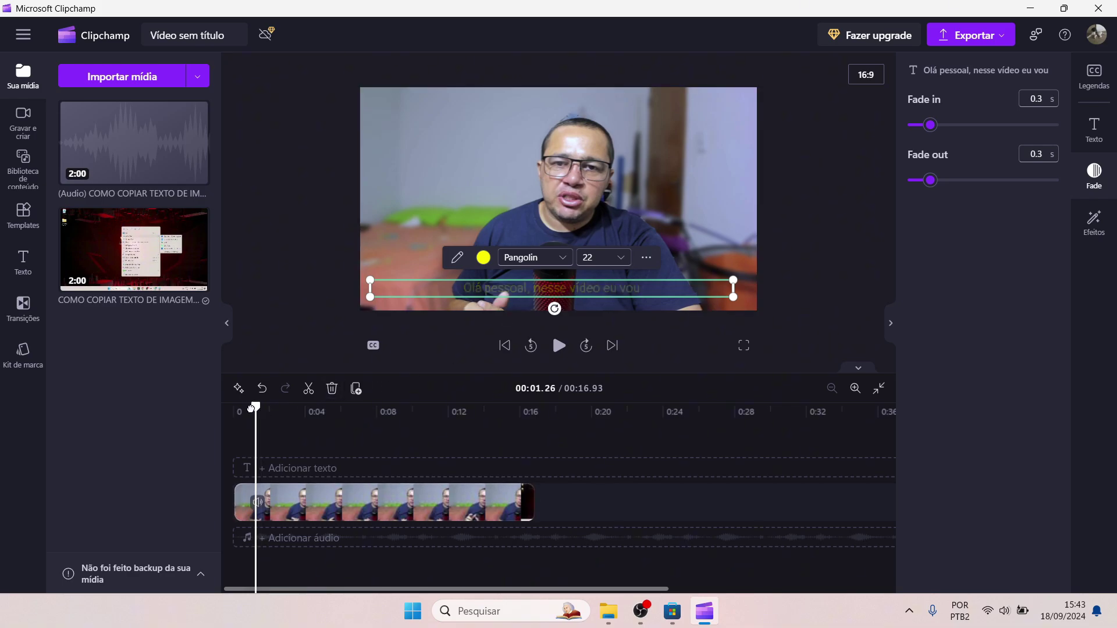
left_click_drag(254, 406, 232, 409)
left_click(560, 347)
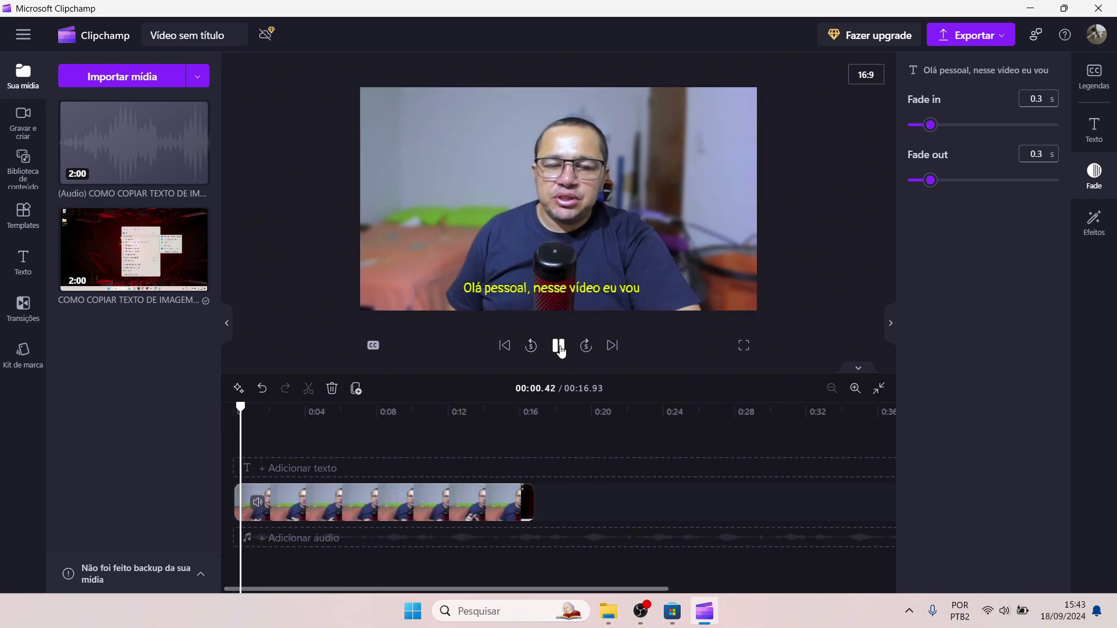
left_click(553, 288)
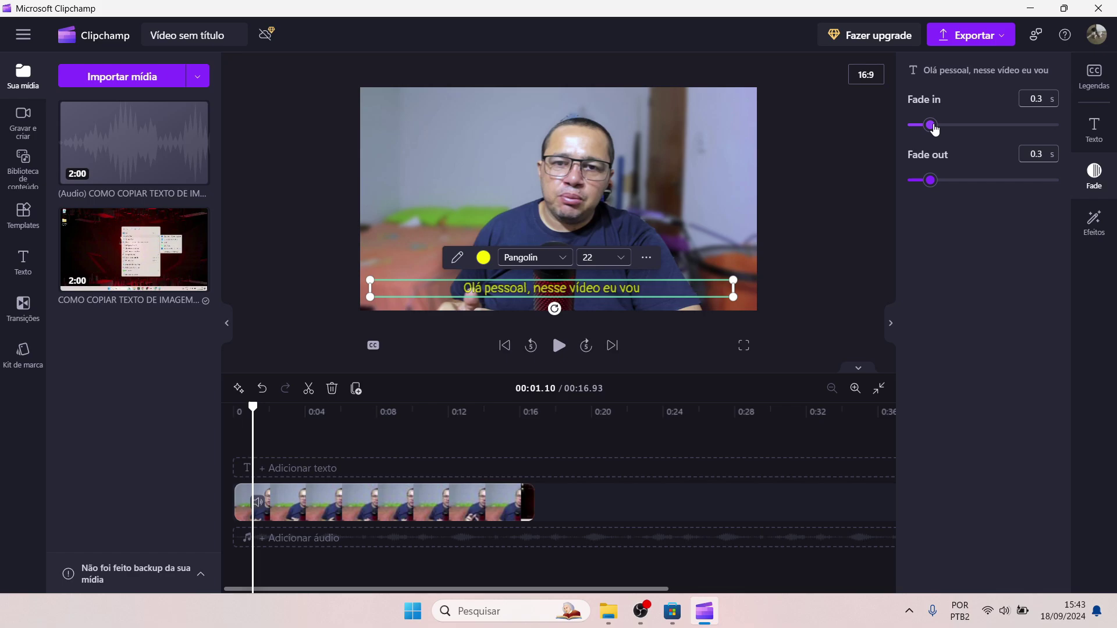
Reset the caption's fade in and fade out to 0 s and play the first second from the start to compare.
left_click_drag(935, 129, 906, 126)
left_click_drag(930, 181, 906, 180)
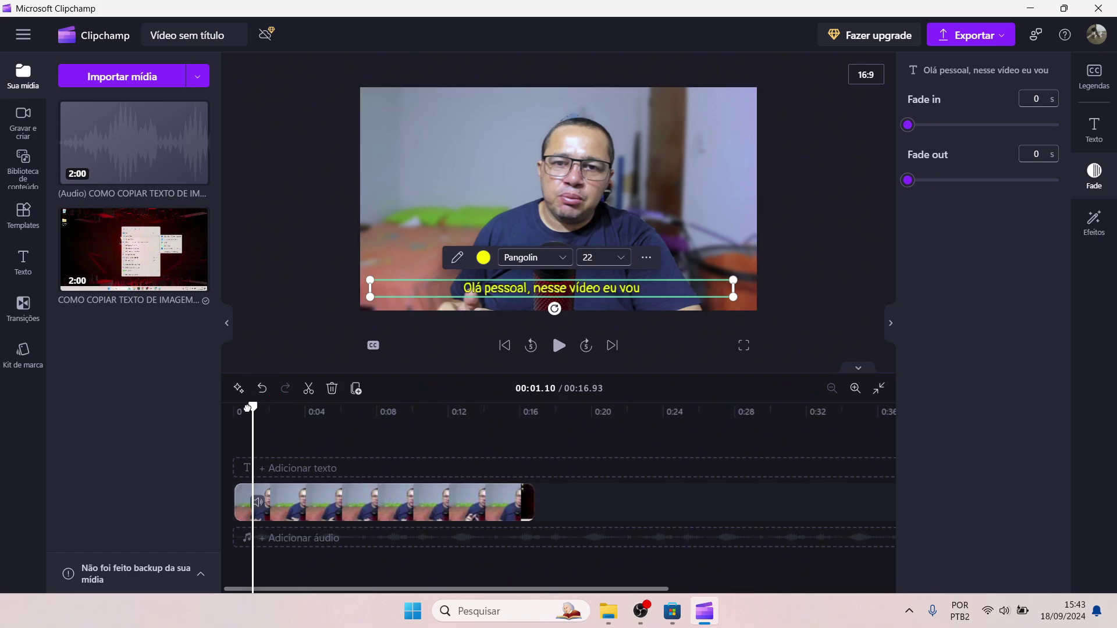
left_click_drag(252, 408, 233, 407)
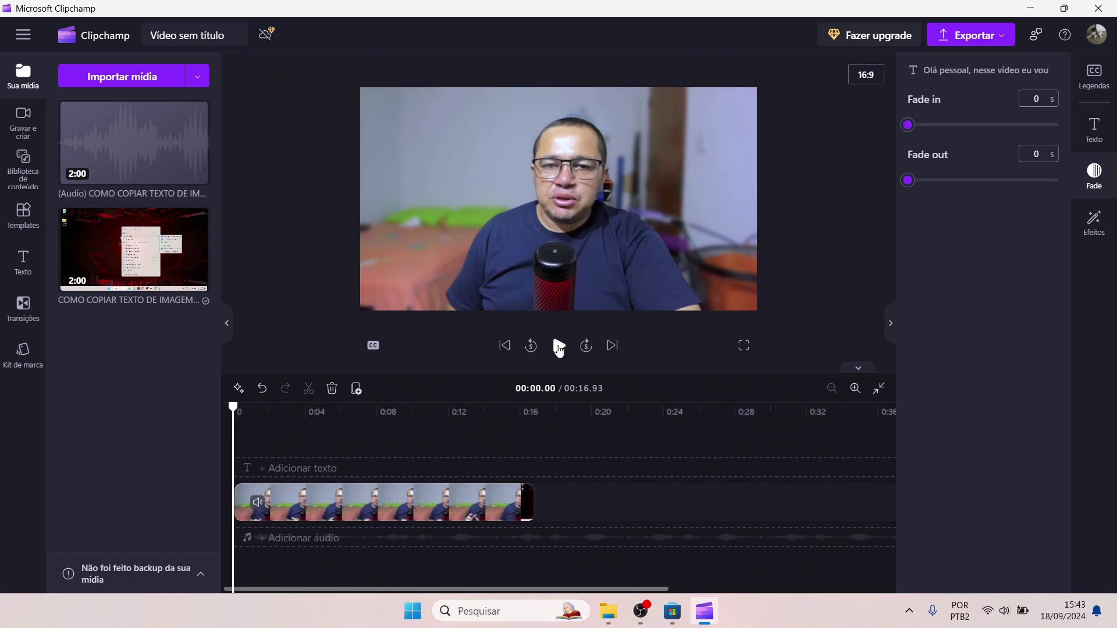
left_click(559, 347)
left_click(249, 408)
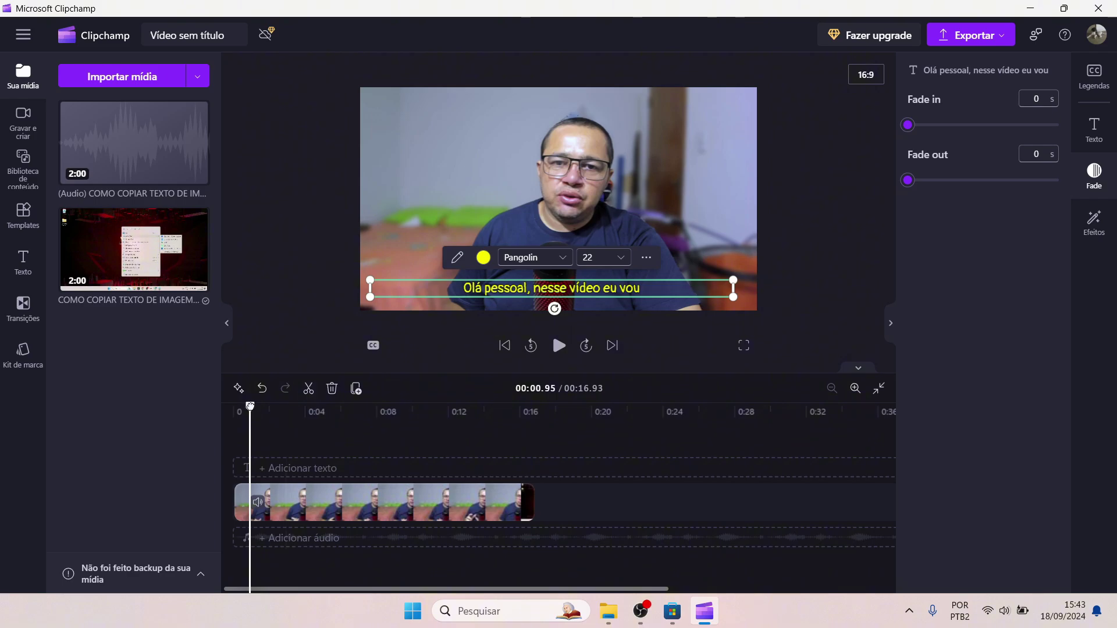
Set the caption's fade in to 0.3 s, preview it from the start, and set the fade out to 0.3 s.
left_click_drag(251, 407, 231, 410)
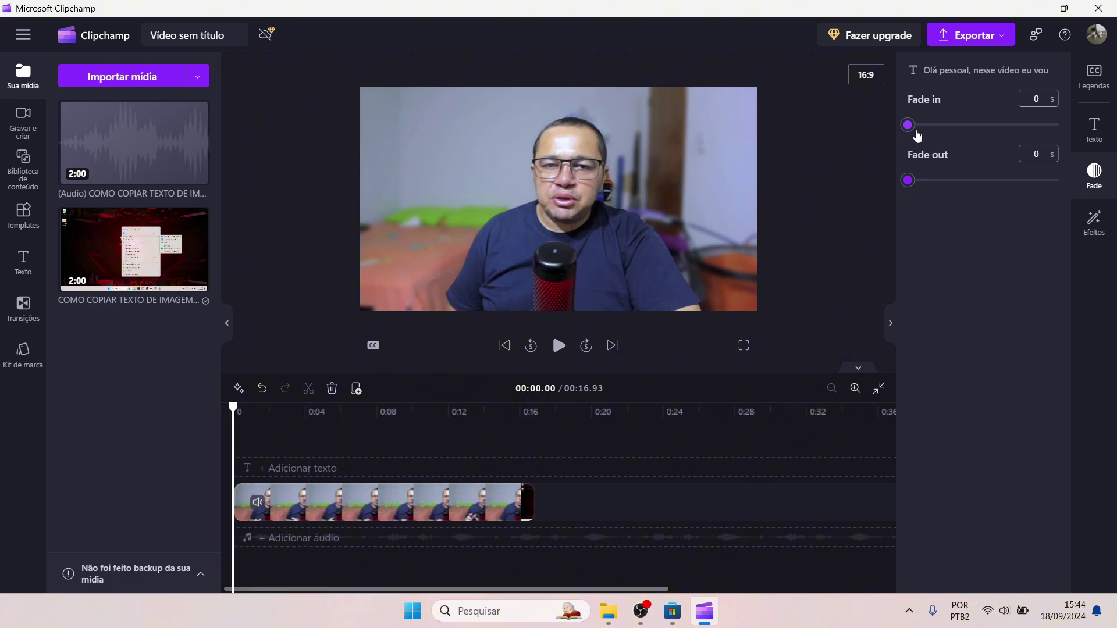
left_click_drag(908, 124, 930, 124)
left_click(559, 347)
left_click(528, 291)
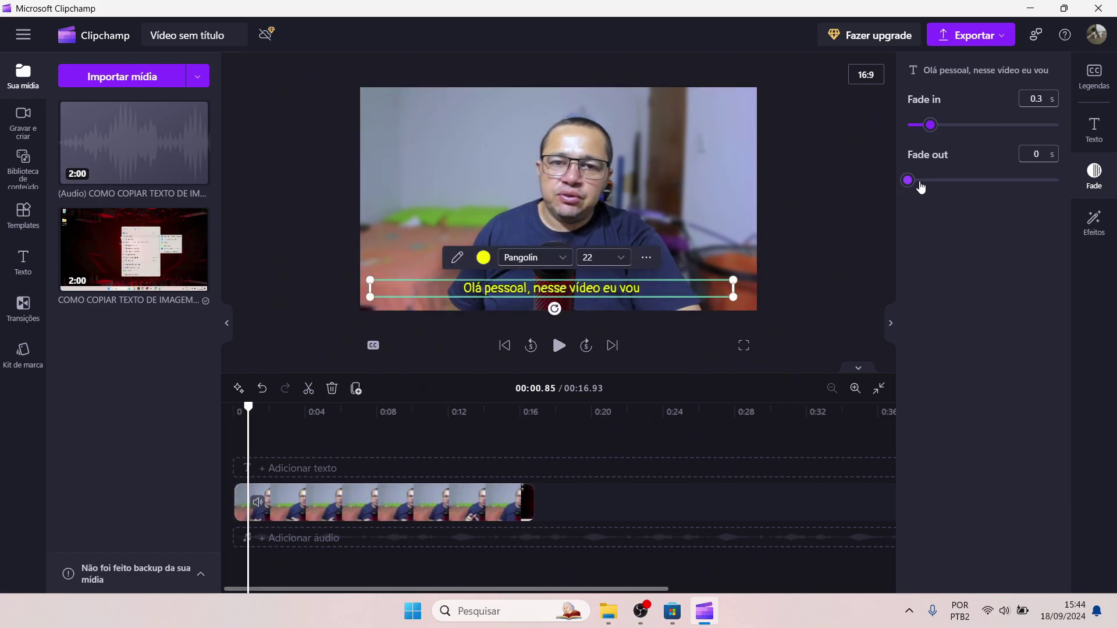
left_click_drag(910, 183, 933, 182)
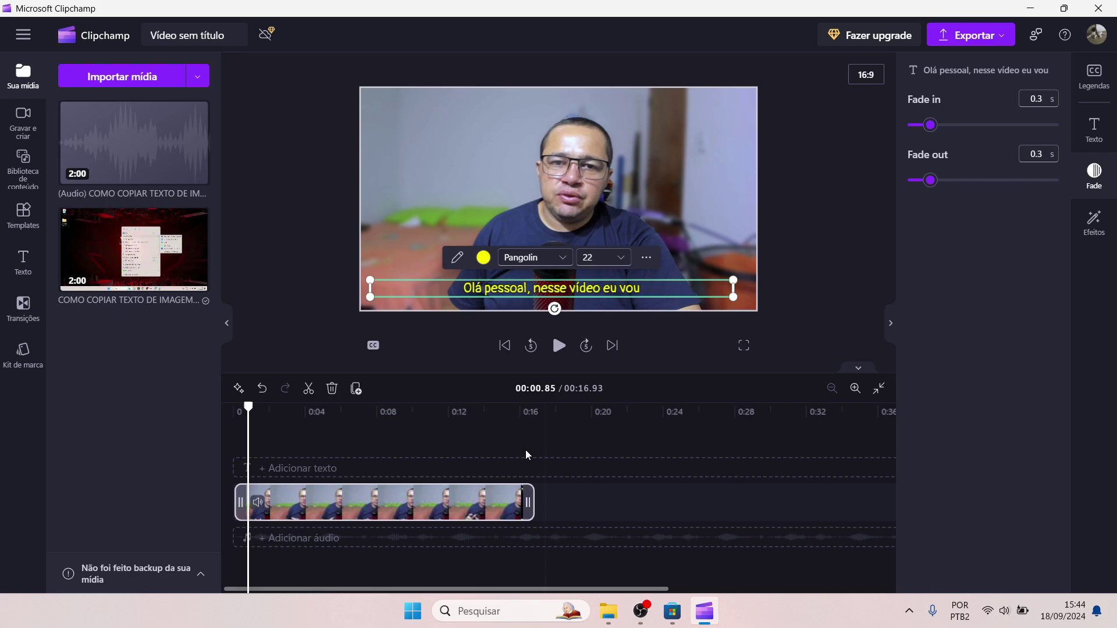
Preview the captions near the end of the clip and again from the start, pausing on the second caption at about 1.34 seconds.
left_click(512, 479)
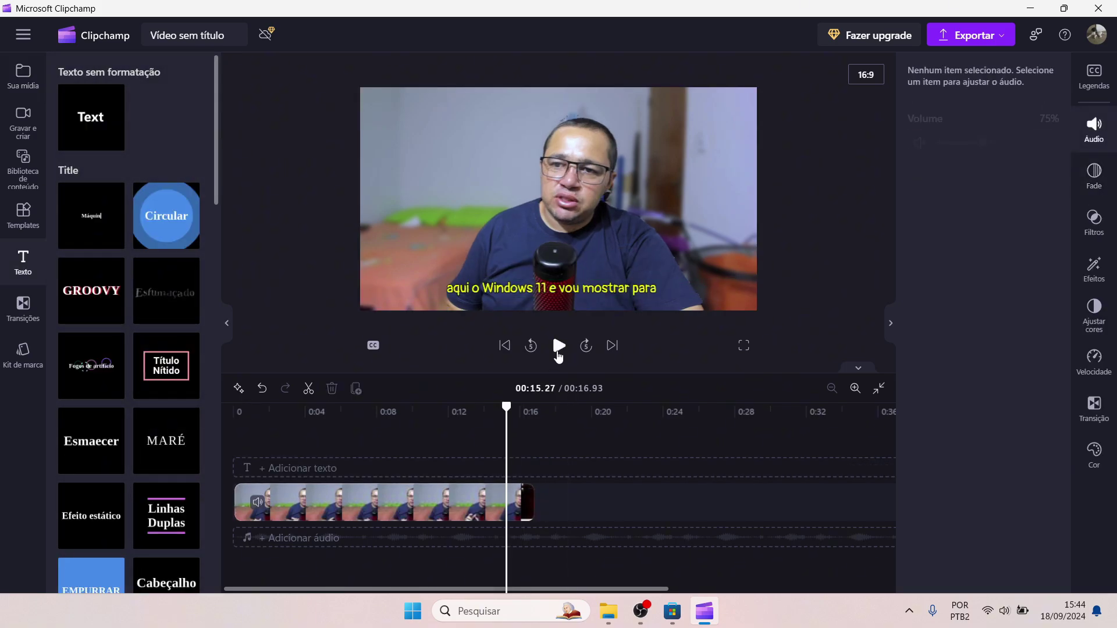
left_click(558, 345)
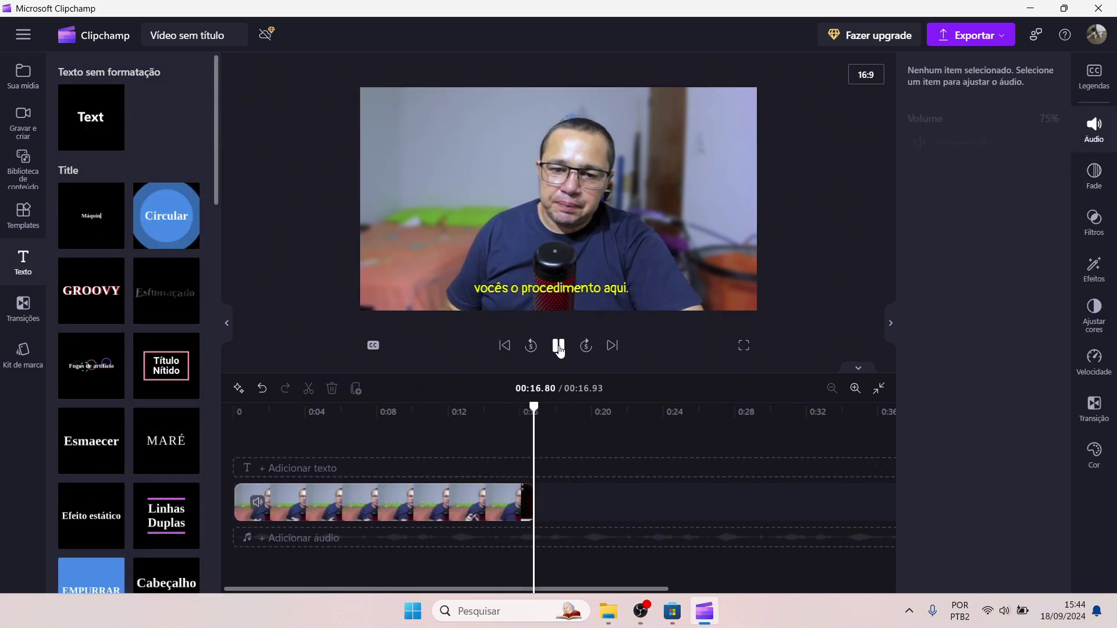
left_click(559, 346)
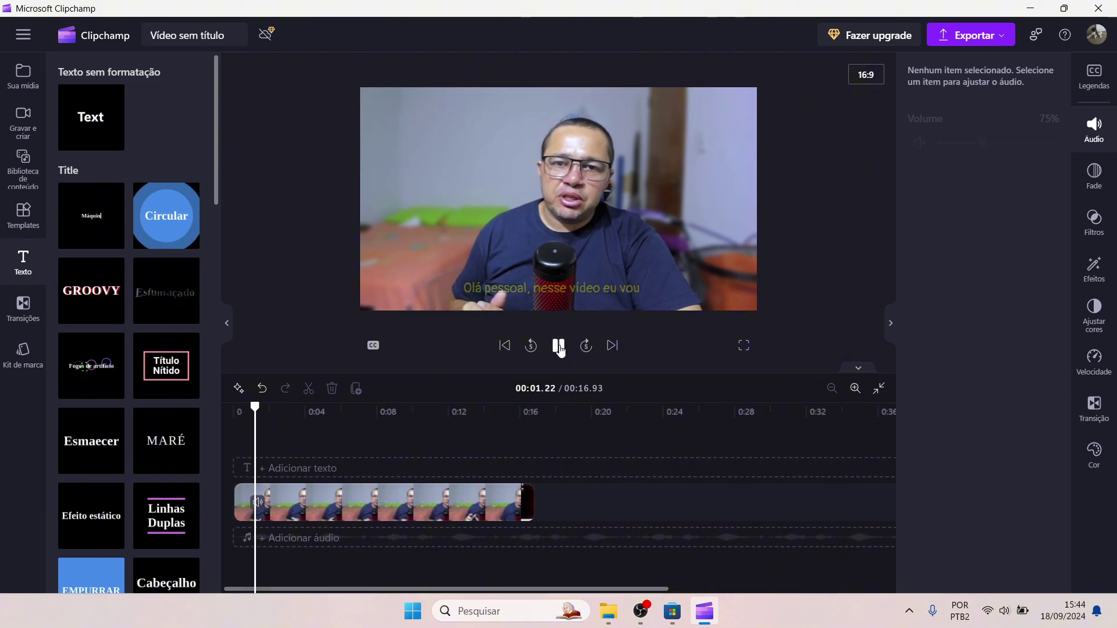
key("space")
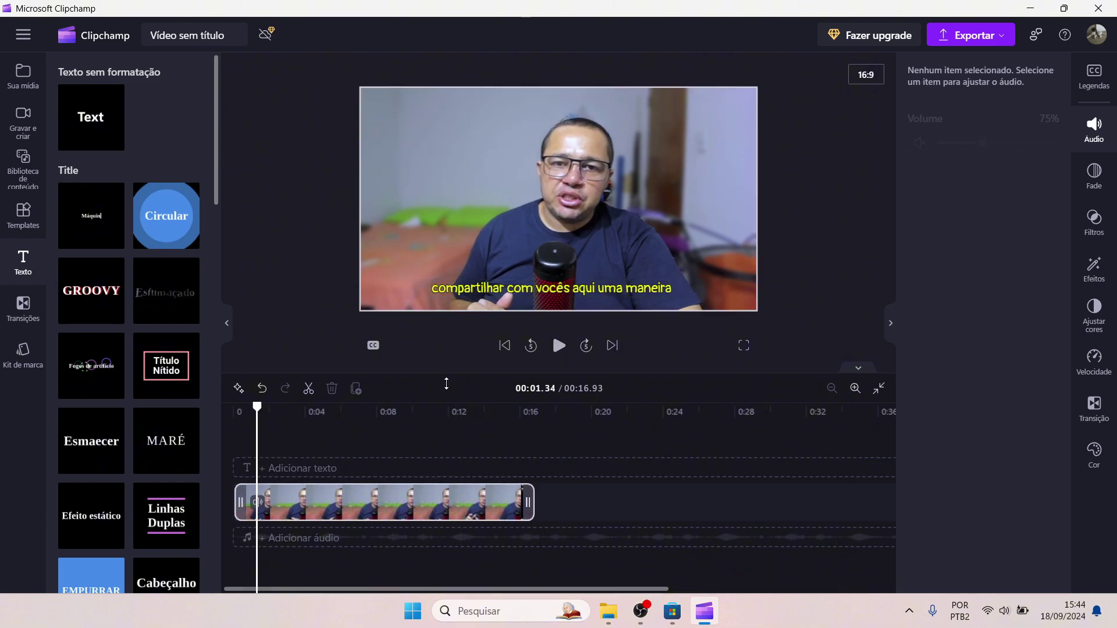
Select the caption "compartilhar com vocês aqui uma maneira" and examine its available effects and text colors.
left_click(561, 290)
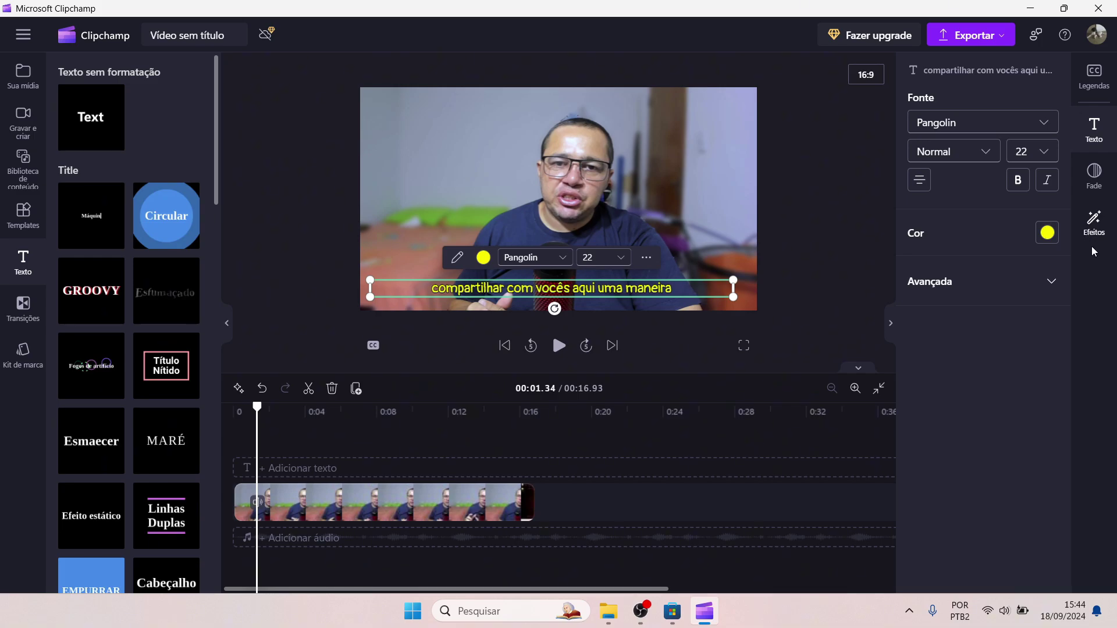
left_click(1095, 227)
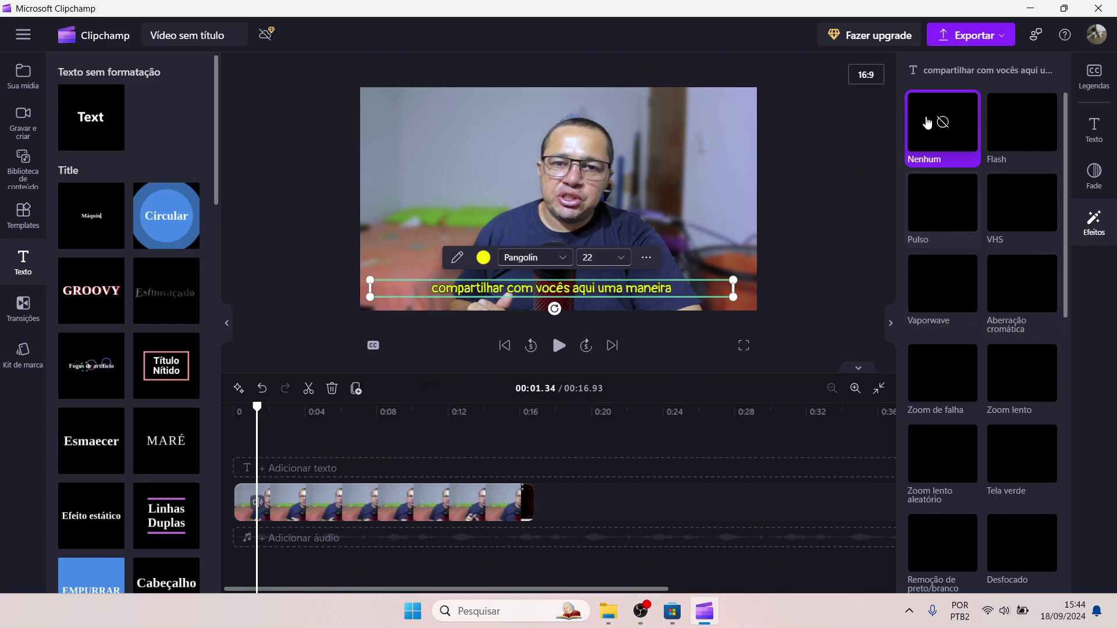
left_click(1083, 123)
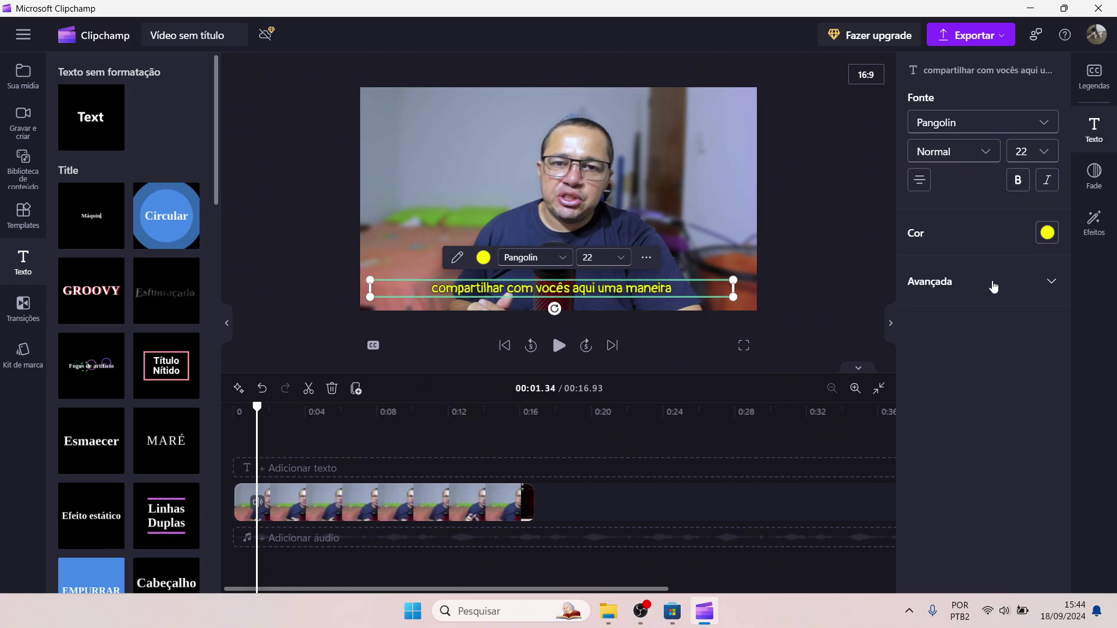
left_click(1048, 233)
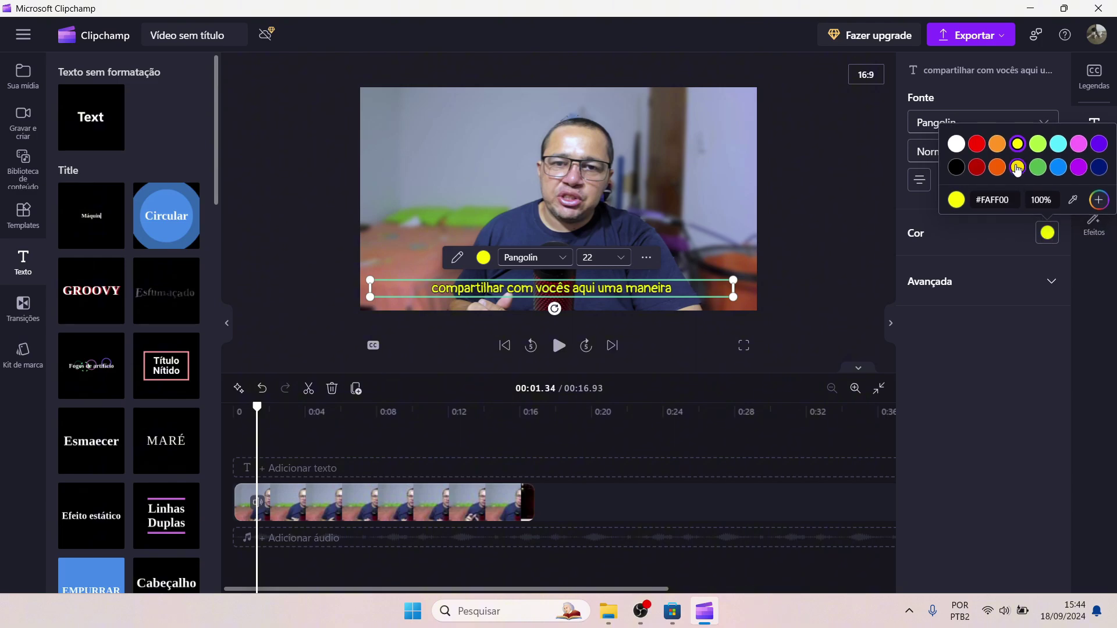
Select the whole text of the second caption and set its line height to 0.8 in the advanced text settings.
left_click(1052, 286)
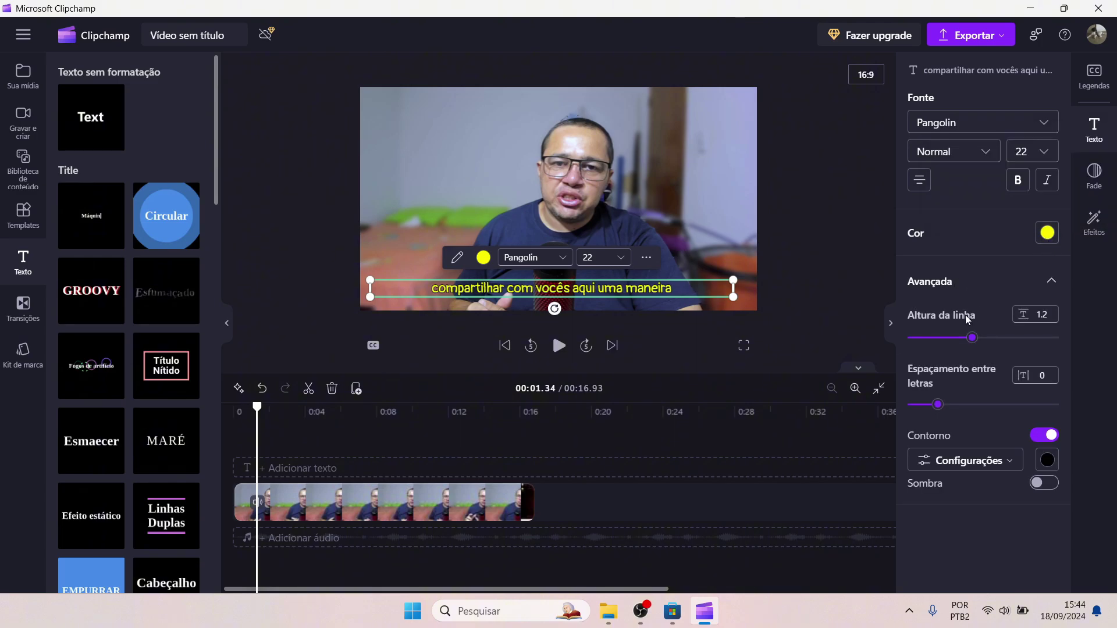
double_click(684, 291)
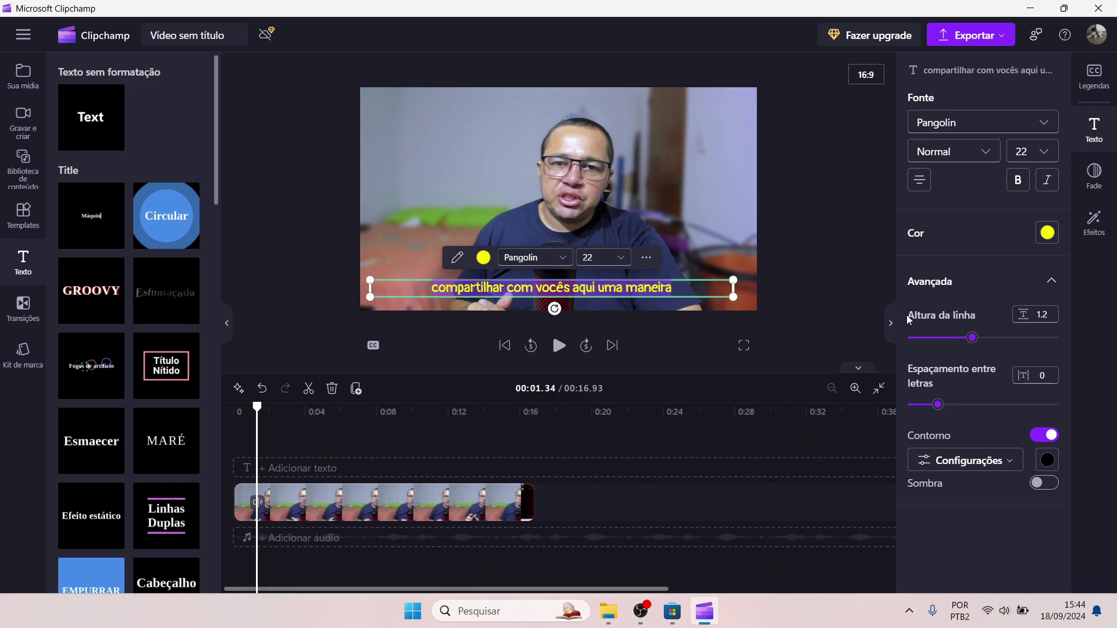
left_click_drag(972, 338, 930, 346)
mouse_move(938, 404)
left_mouse_down()
mouse_move(1040, 403)
mouse_move(943, 403)
left_mouse_up()
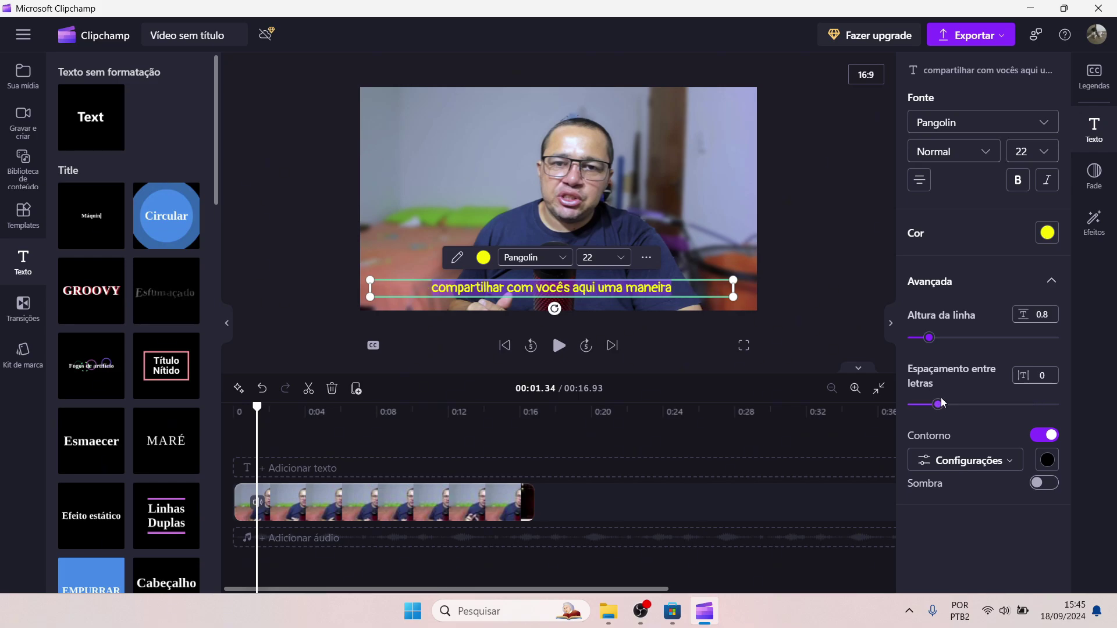
Review the outline's width and color options for the second caption, turn on its shadow, and check the shadow color.
left_click(1010, 463)
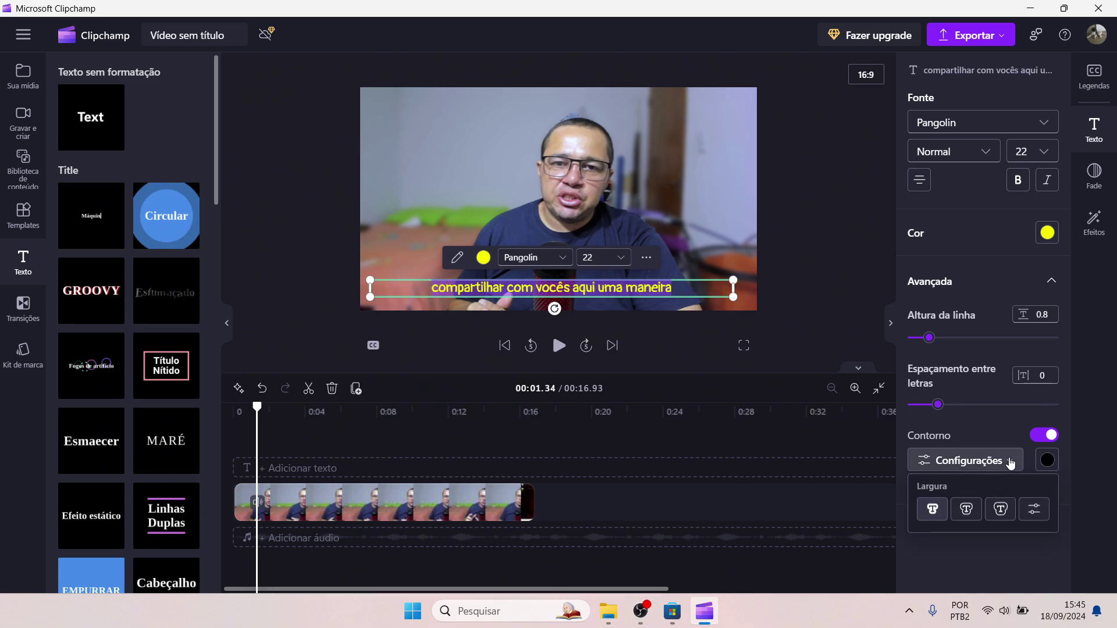
left_click(1048, 461)
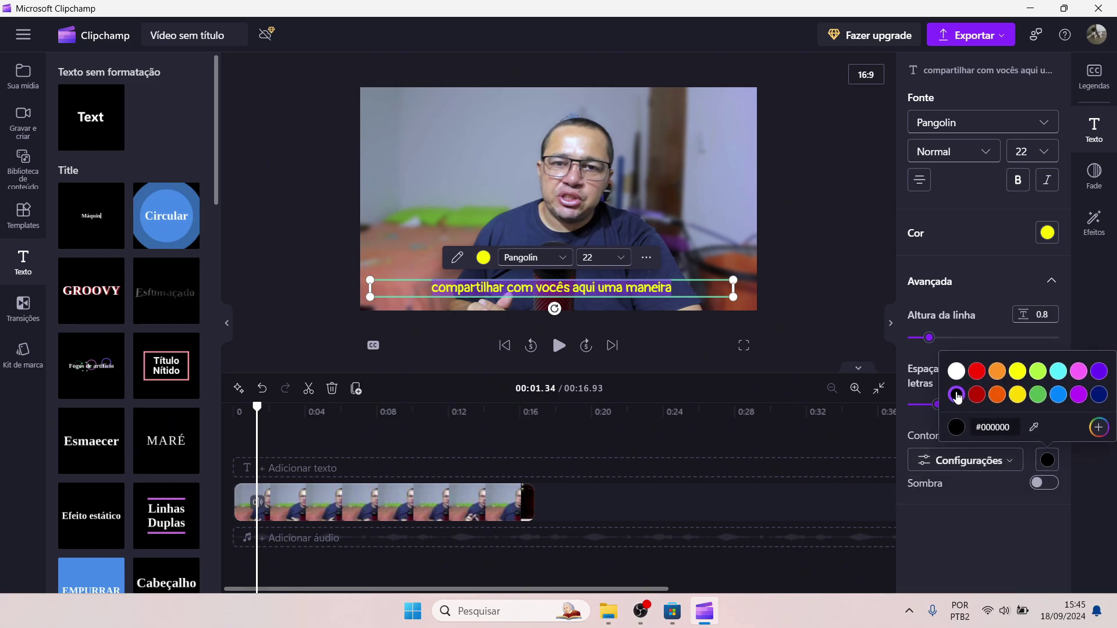
left_click(977, 524)
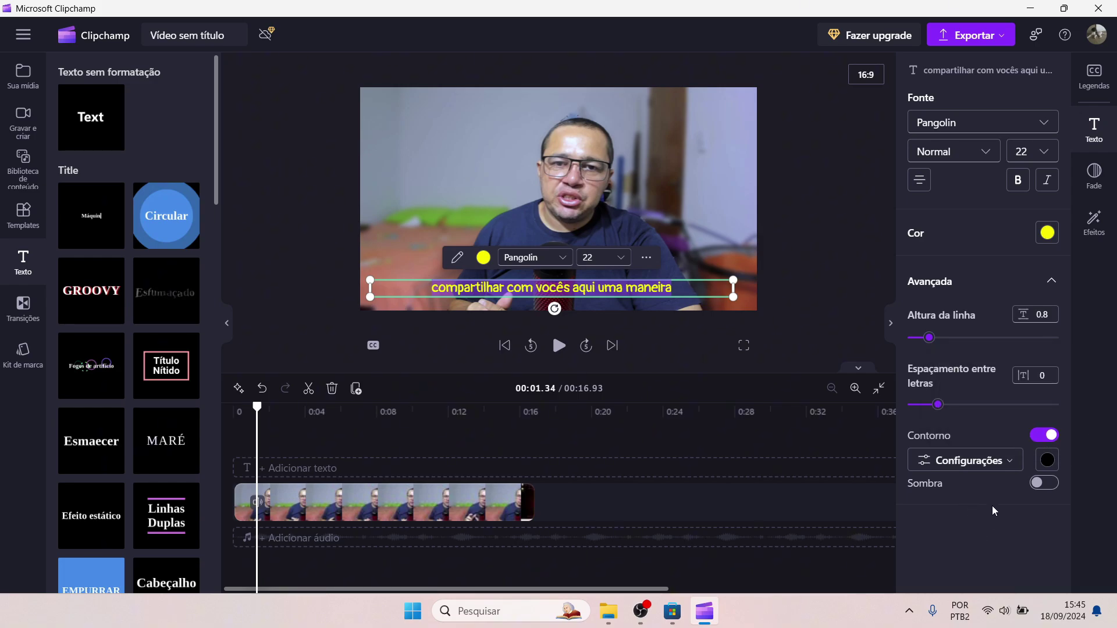
left_click(1044, 488)
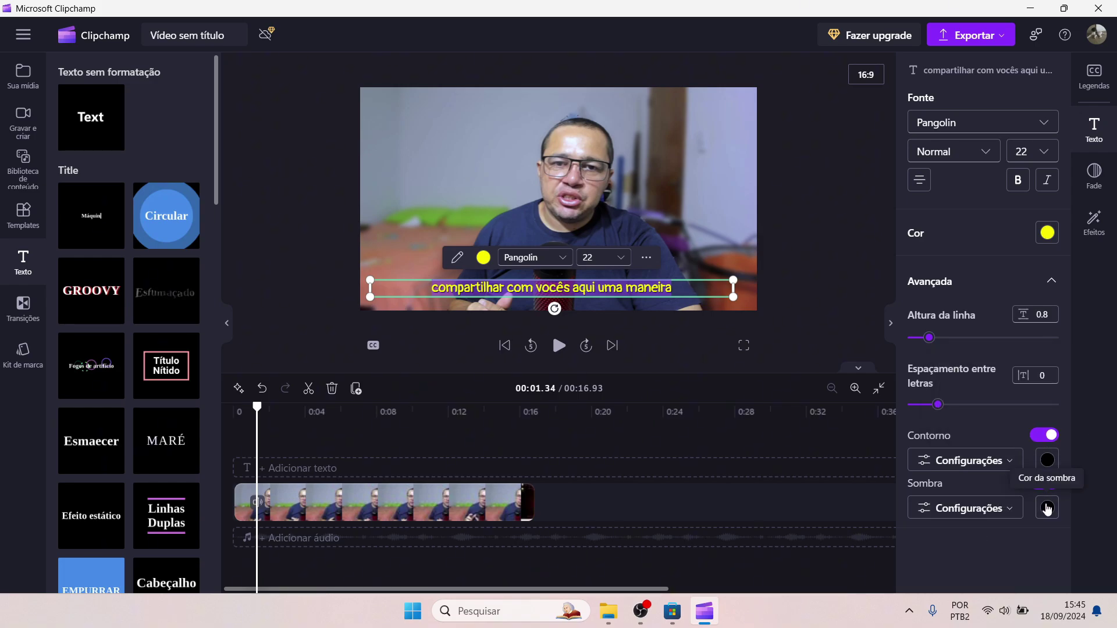
left_click(1047, 508)
left_click(692, 290)
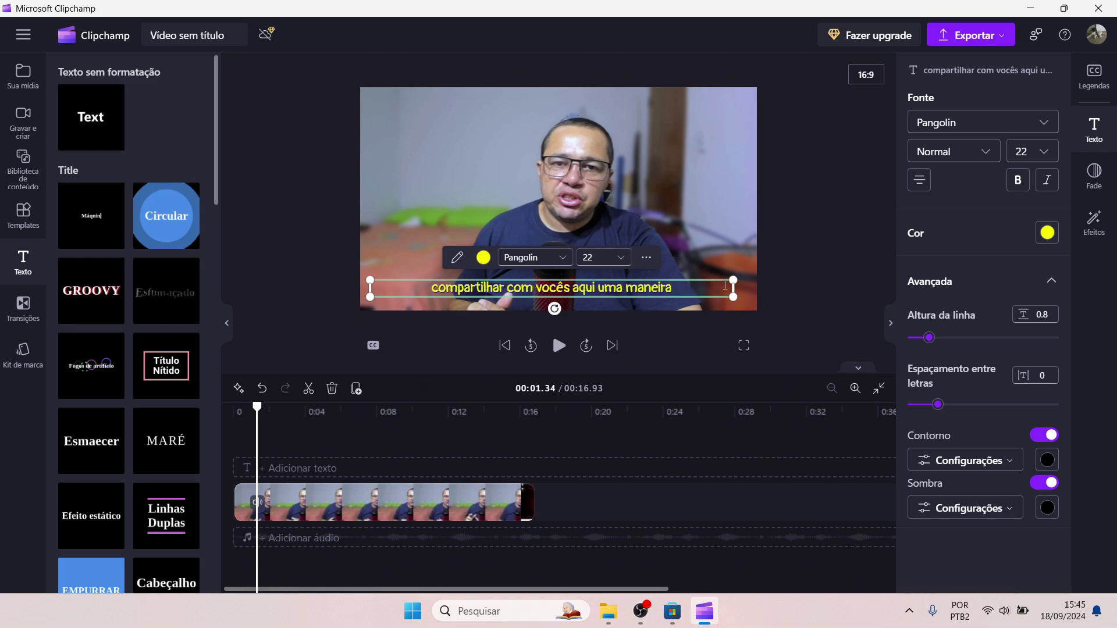
left_click(751, 307)
In the caption transcript, capitalize the word "nesse" so the first sentence reads "Olá pessoal, Nesse vídeo eu vou".
left_click_drag(256, 407, 319, 409)
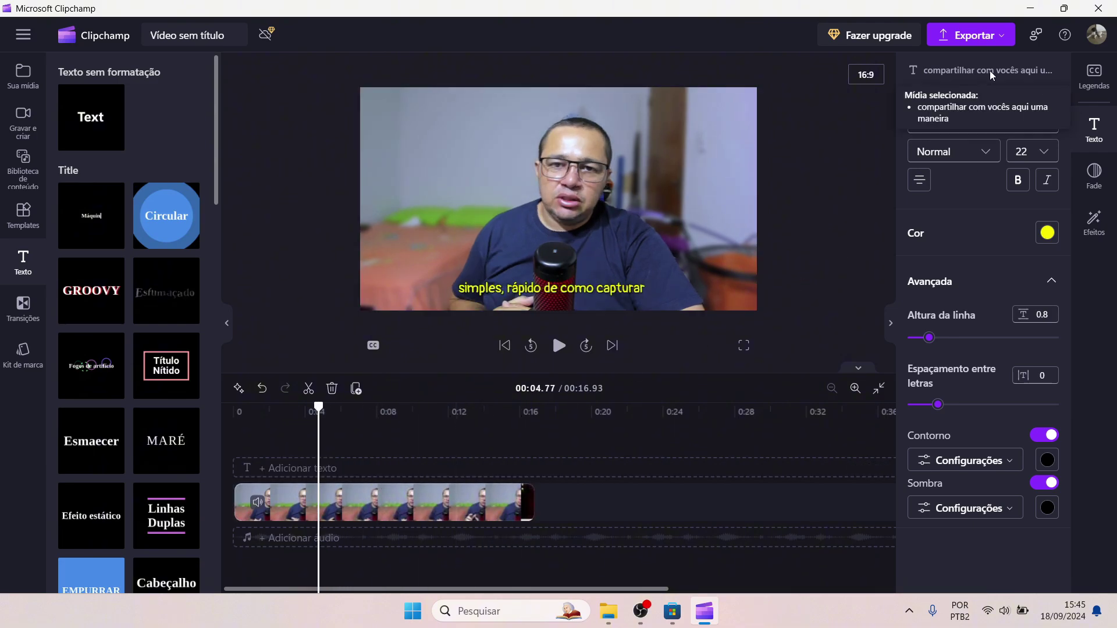
left_click(1081, 74)
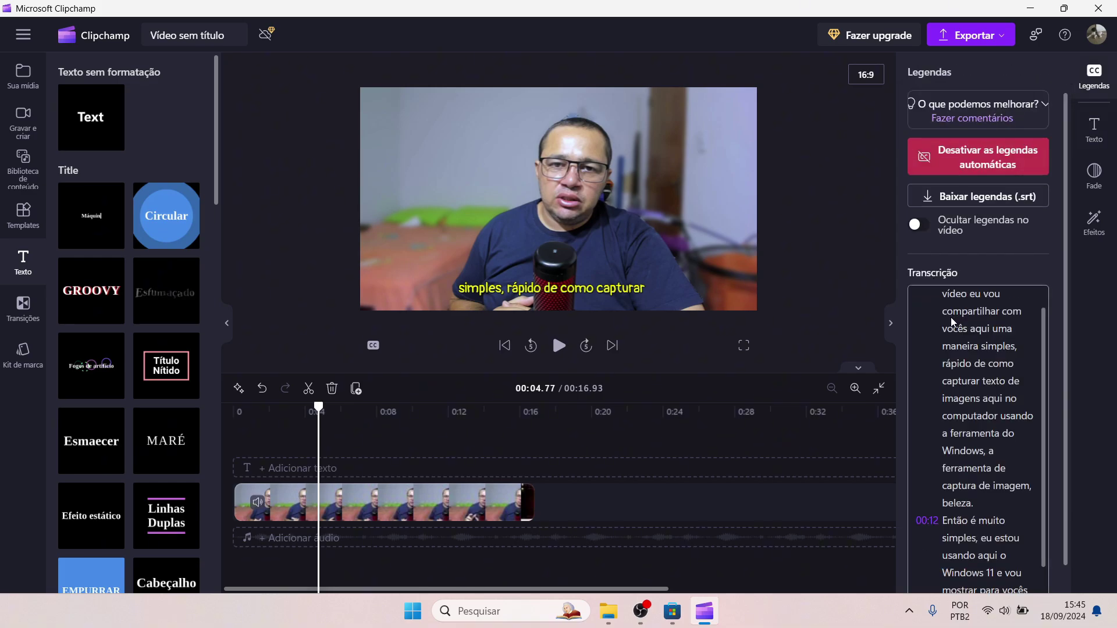
left_click_drag(325, 413, 232, 415)
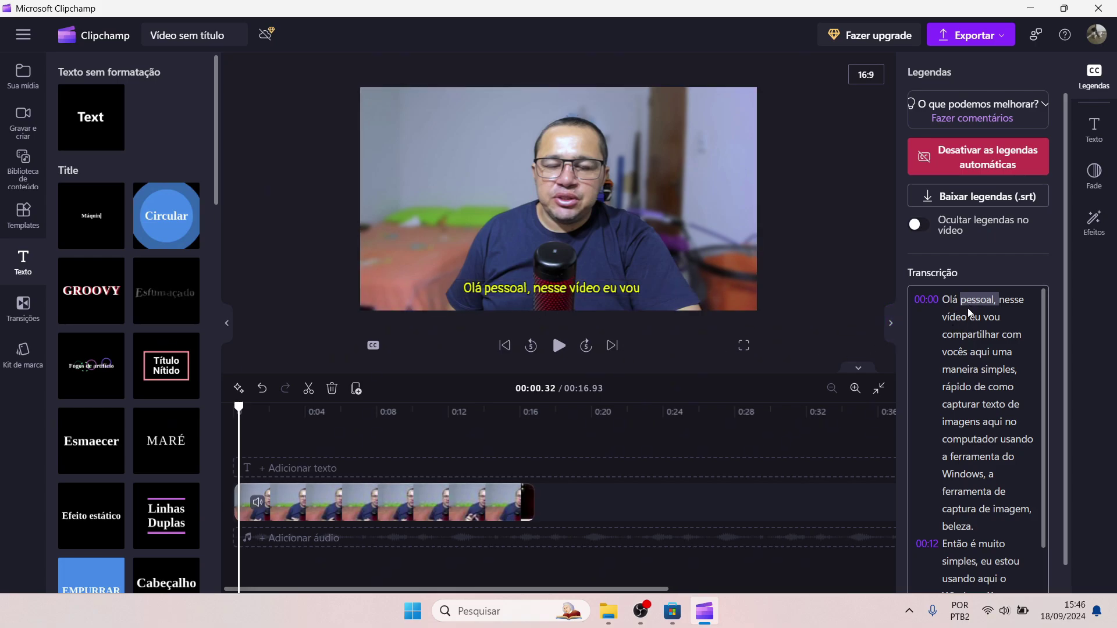
left_click(1004, 301)
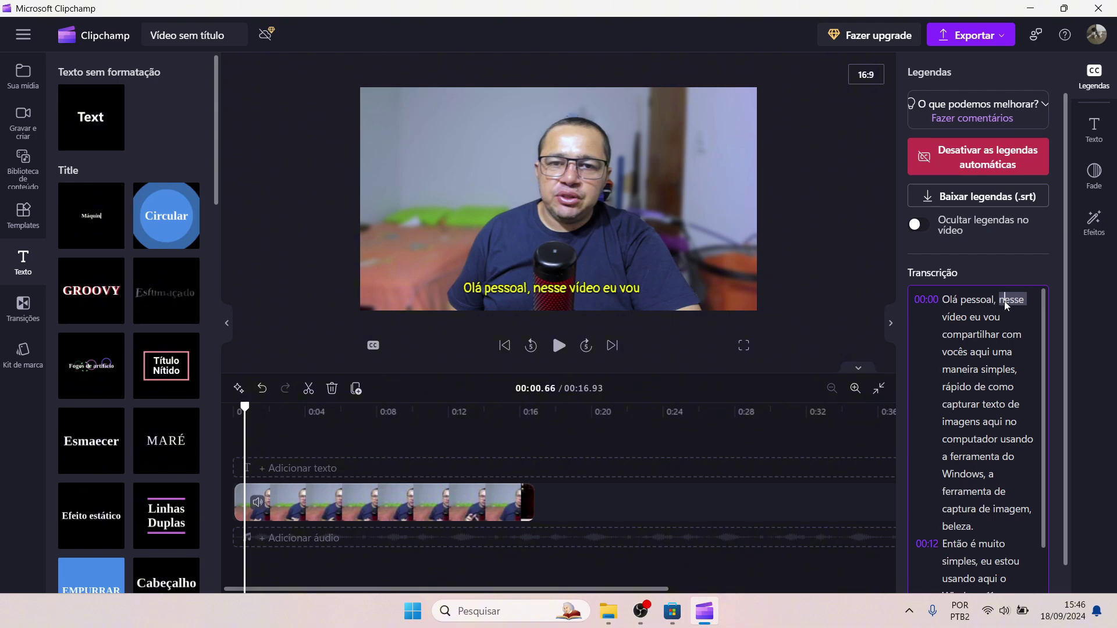
key("Delete")
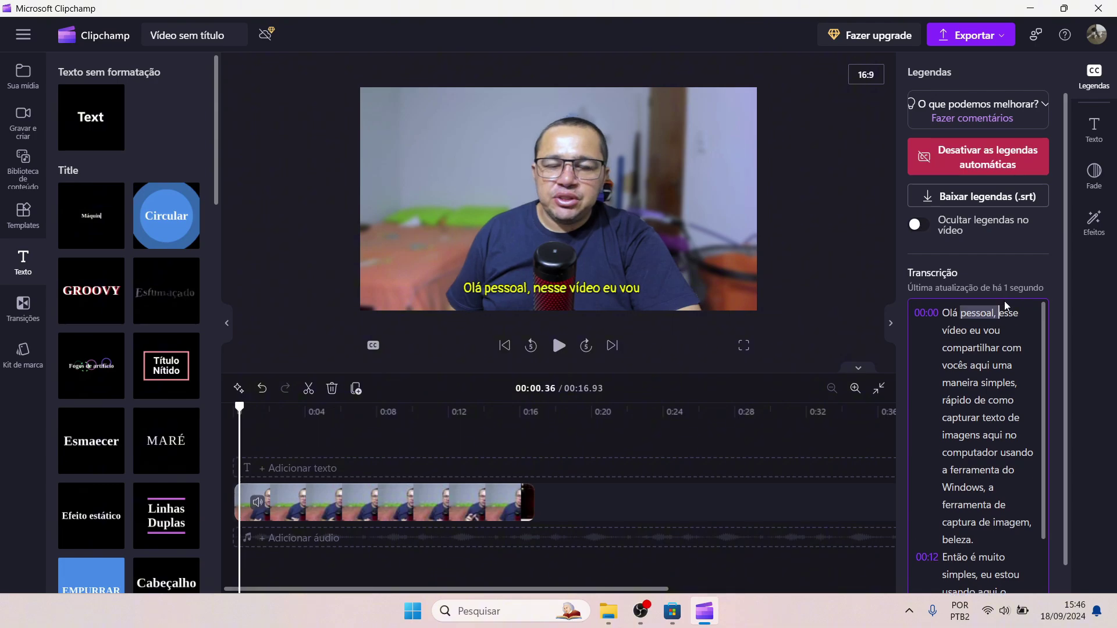
key("Caps_Lock")
type("N")
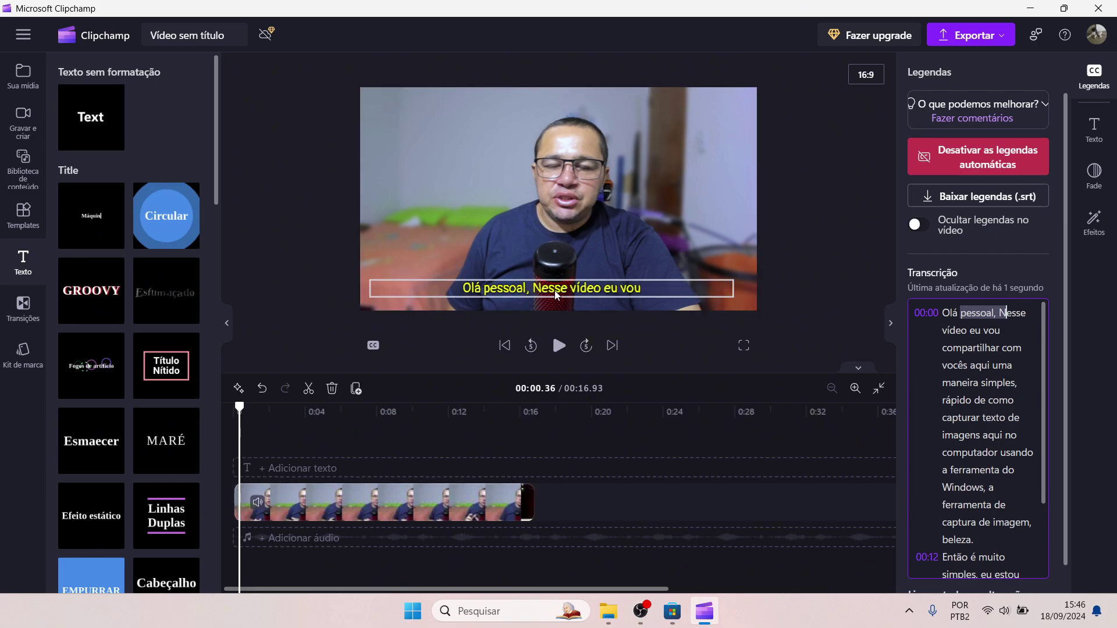
left_click(537, 297)
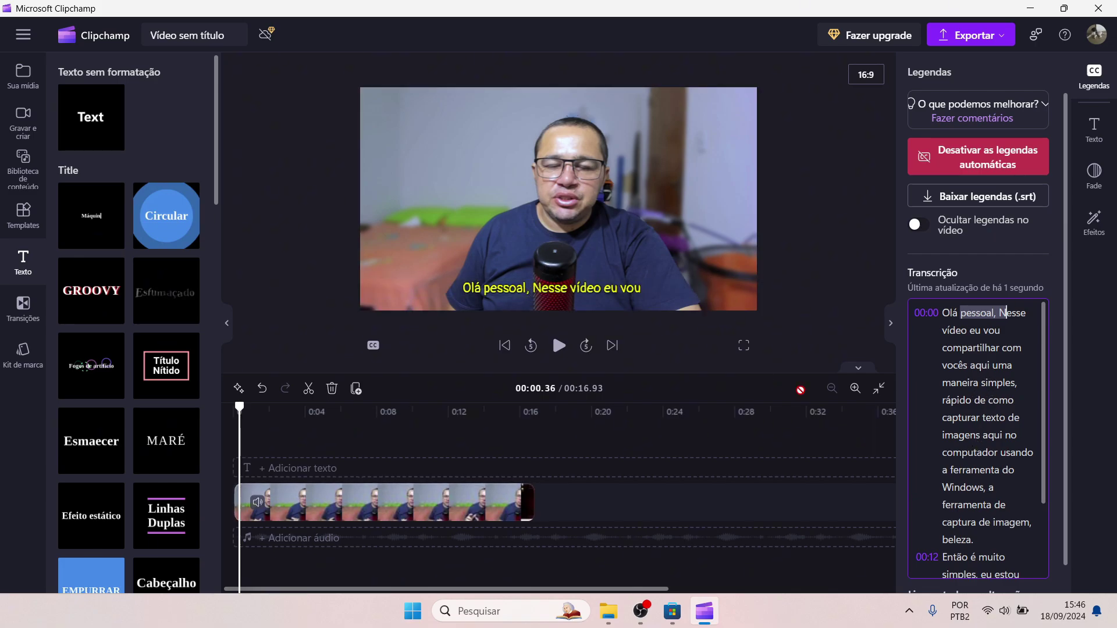
left_click(538, 289)
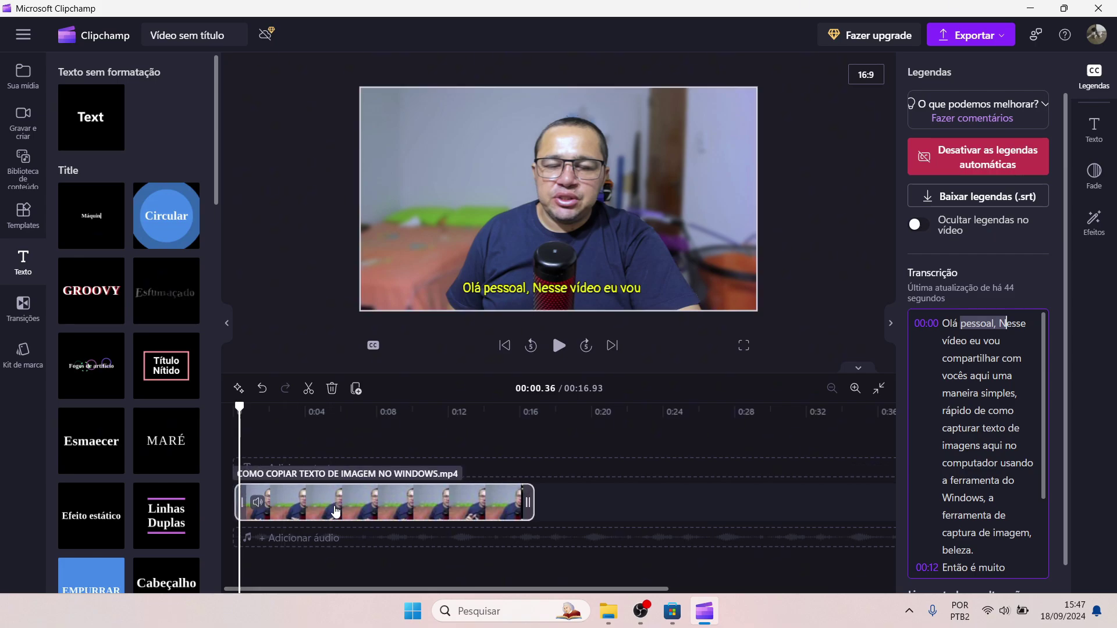
Return the playhead to the start of the timeline and rename the project "TESTE 3".
left_click_drag(240, 409, 232, 411)
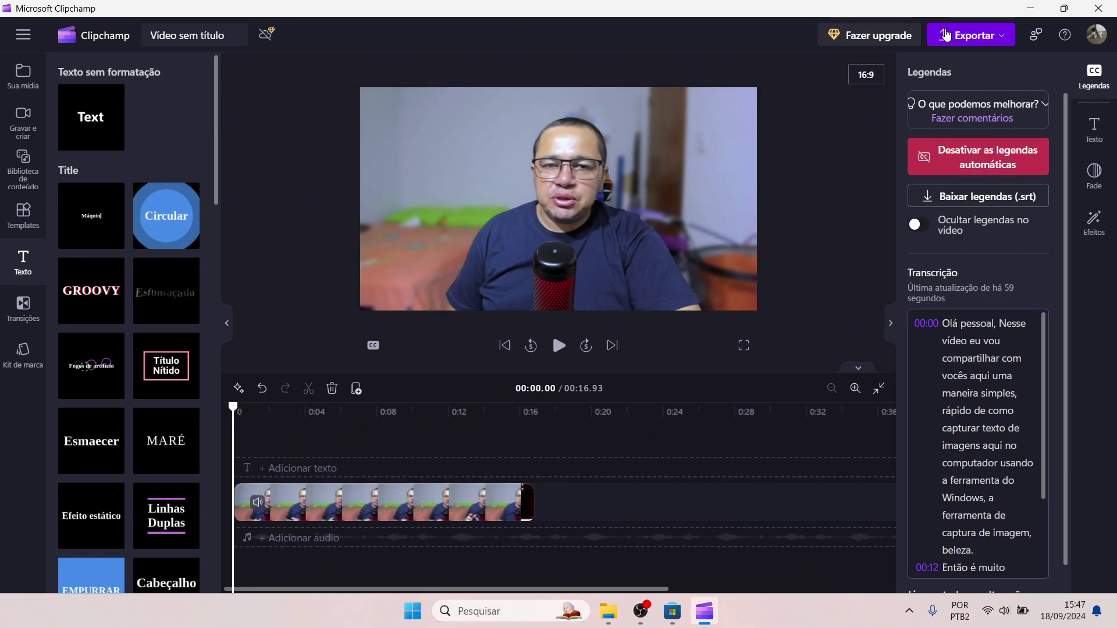
left_click(228, 34)
key("BackSpace")
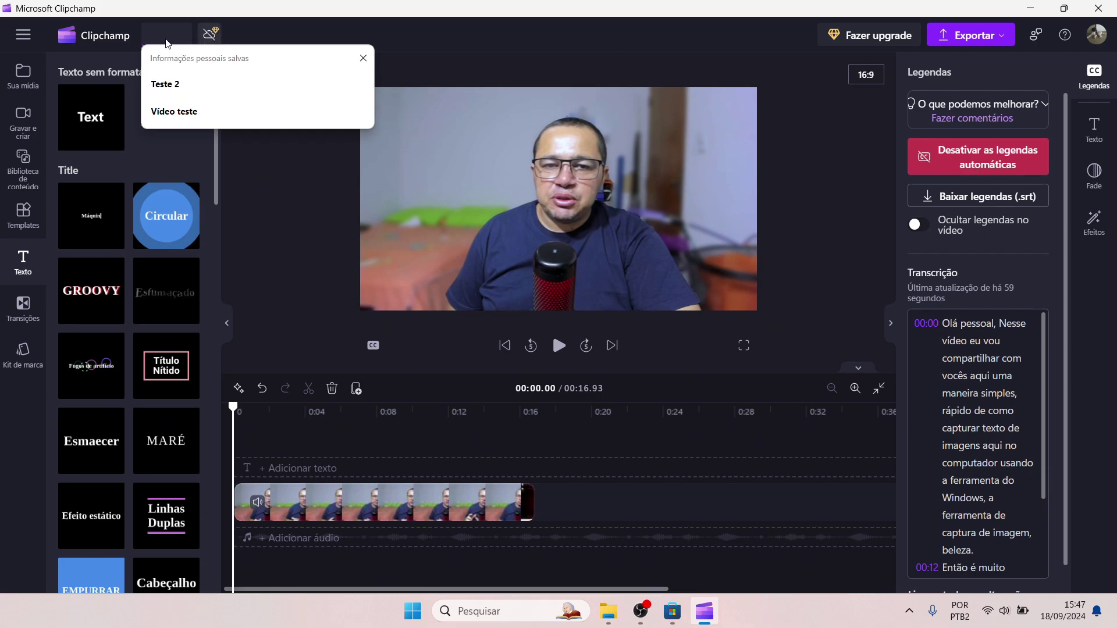
type("TESTE 2")
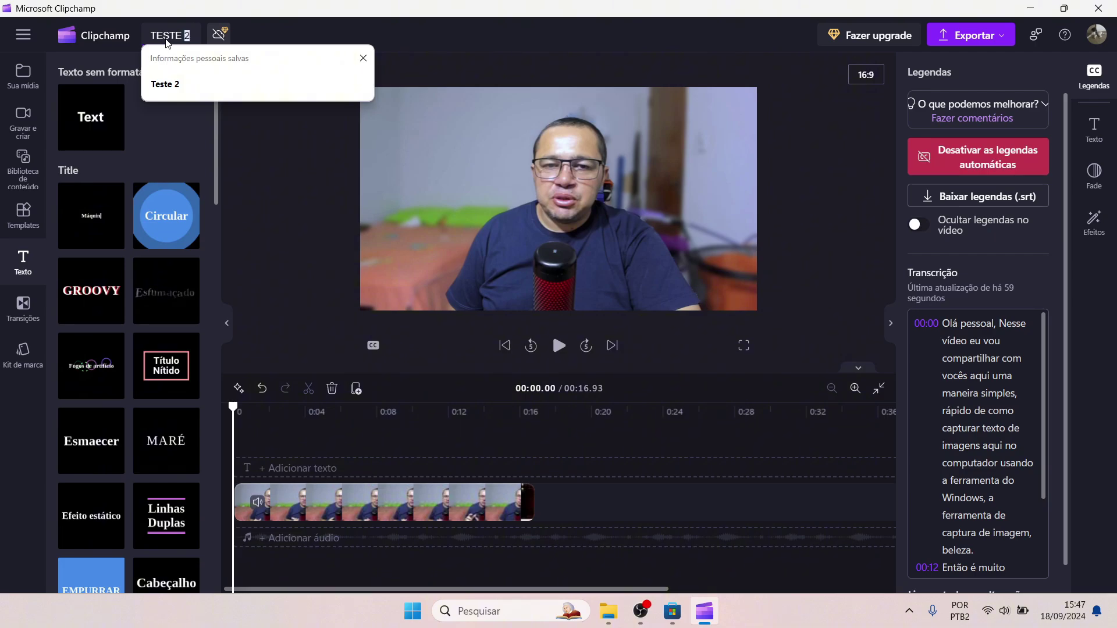
type("3")
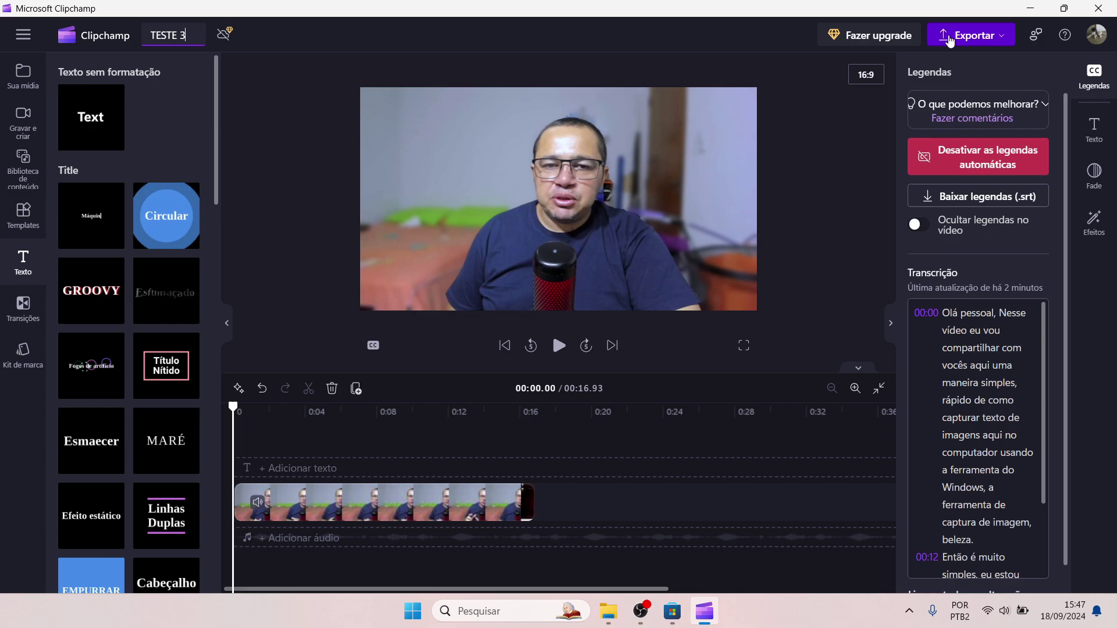
Export the video in 1080p quality and open the folder containing the downloaded file.
left_click(996, 41)
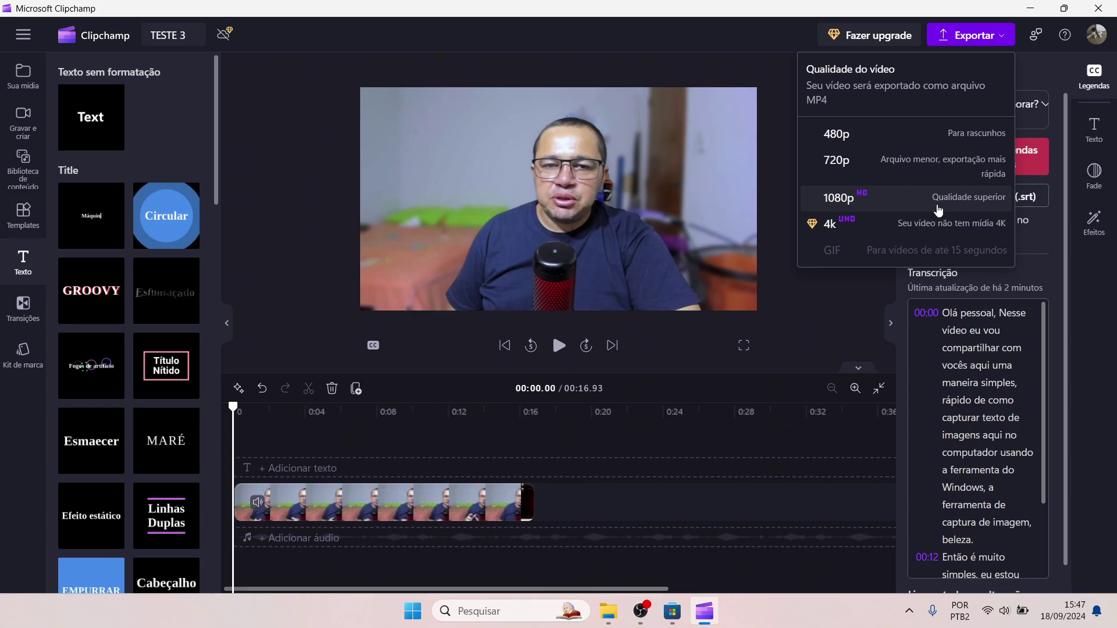
left_click(975, 200)
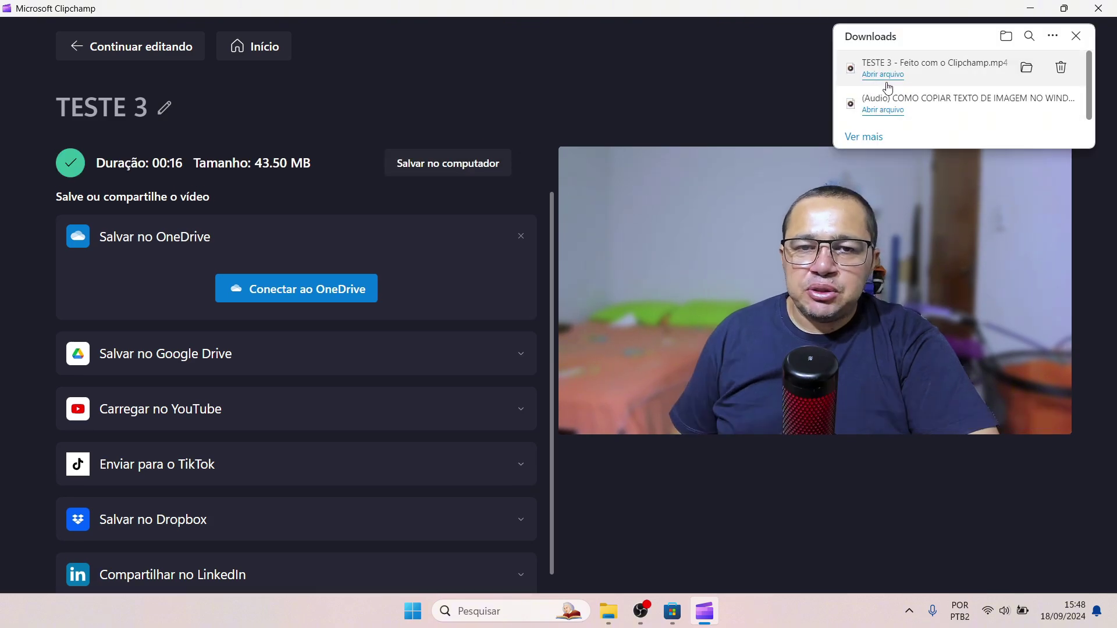
left_click(1008, 36)
Play the exported video "TESTE 3 - Feito com o Clipchamp" full screen to check its captions, and pause it about 12 seconds in.
right_click(234, 176)
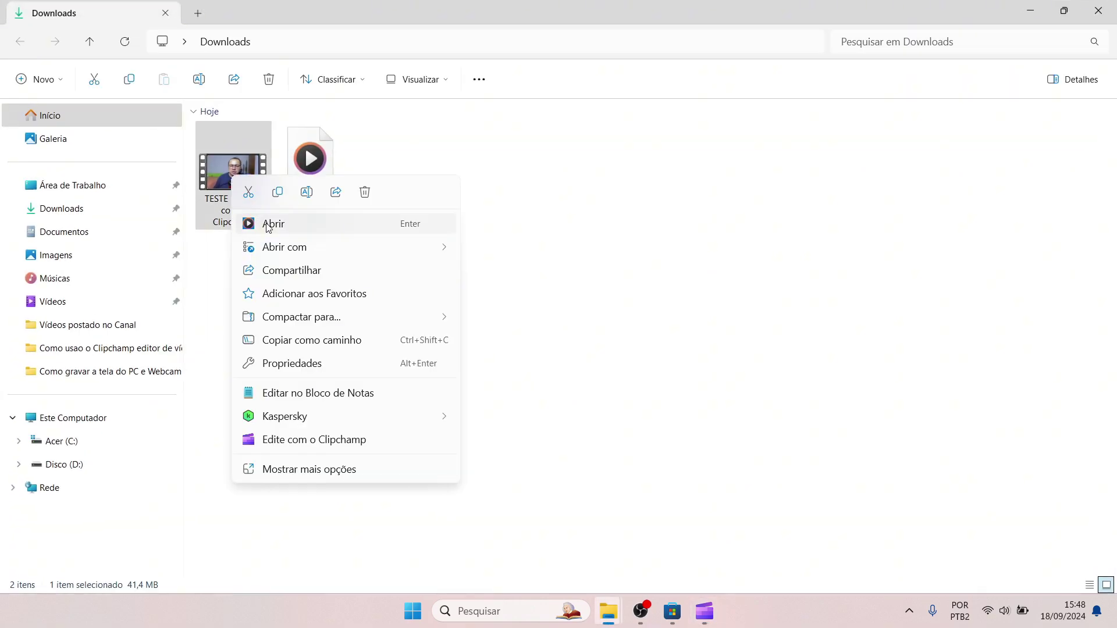
left_click(269, 225)
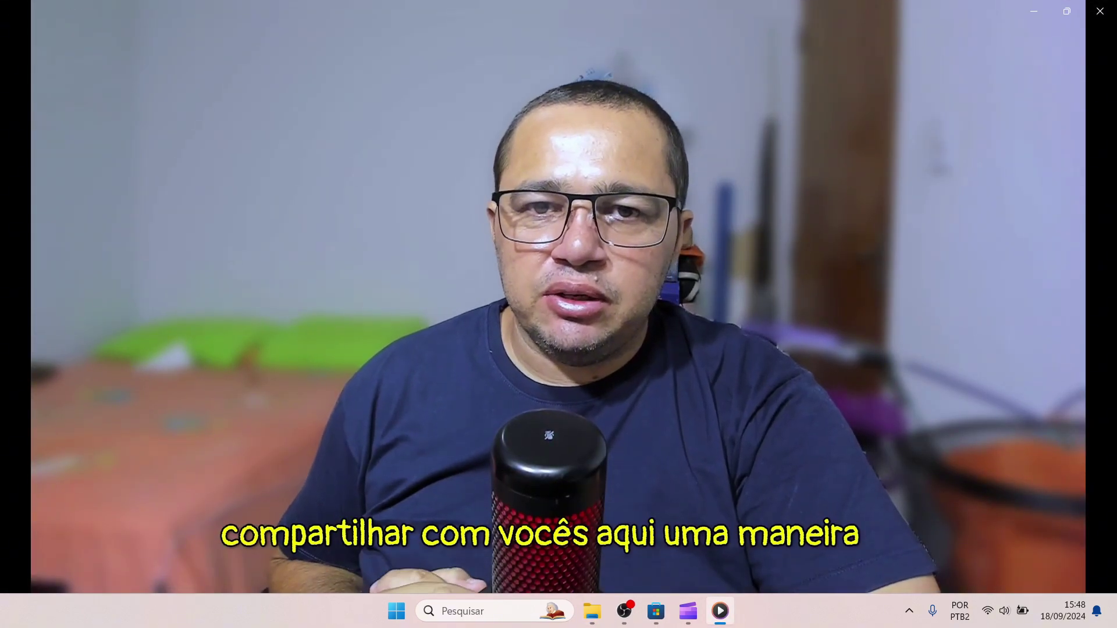
double_click(1114, 436)
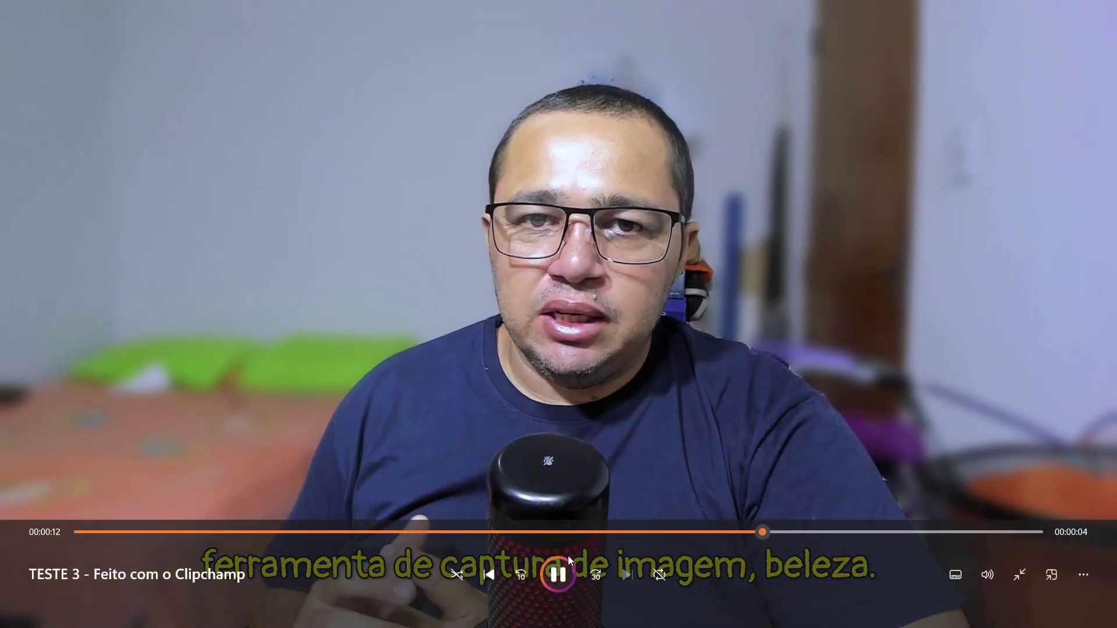
left_click(813, 359)
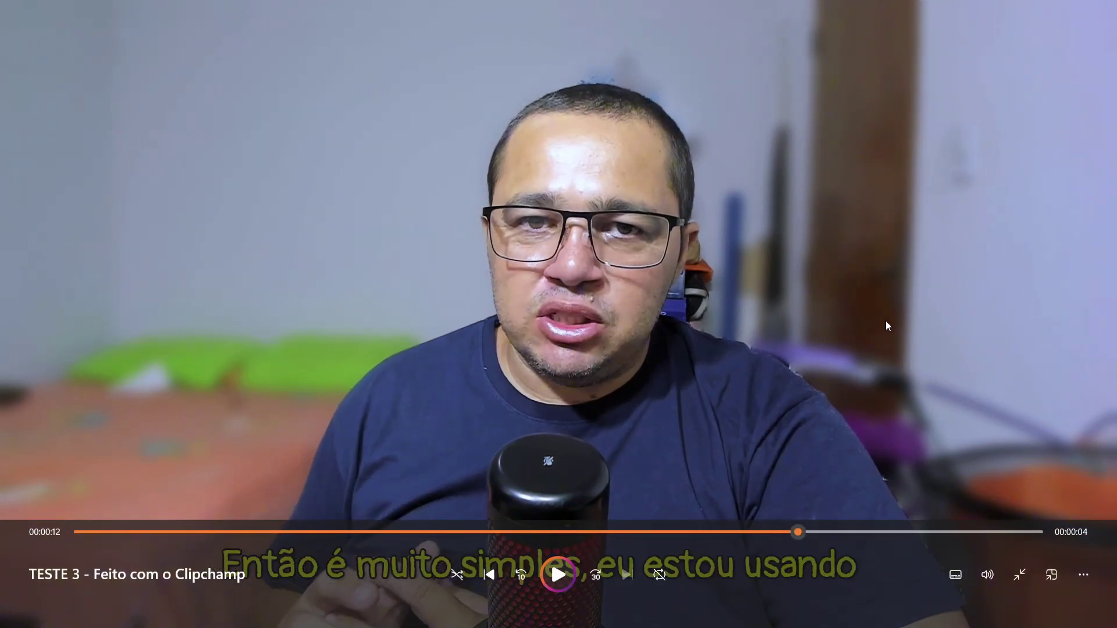